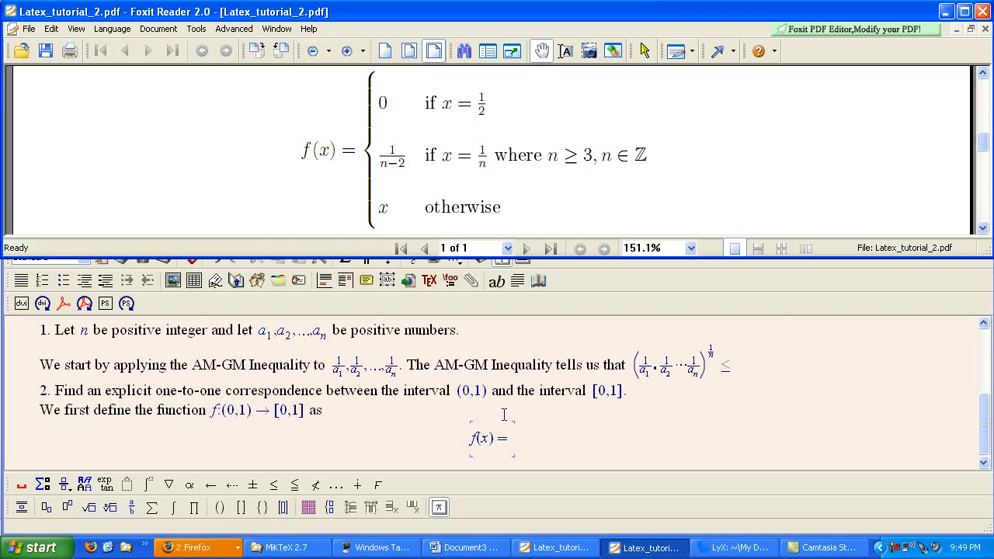
# Insert a cases environment after f(x) = in the displayed equation and enter 0 as the first case's value.
pyautogui.click(508, 439)
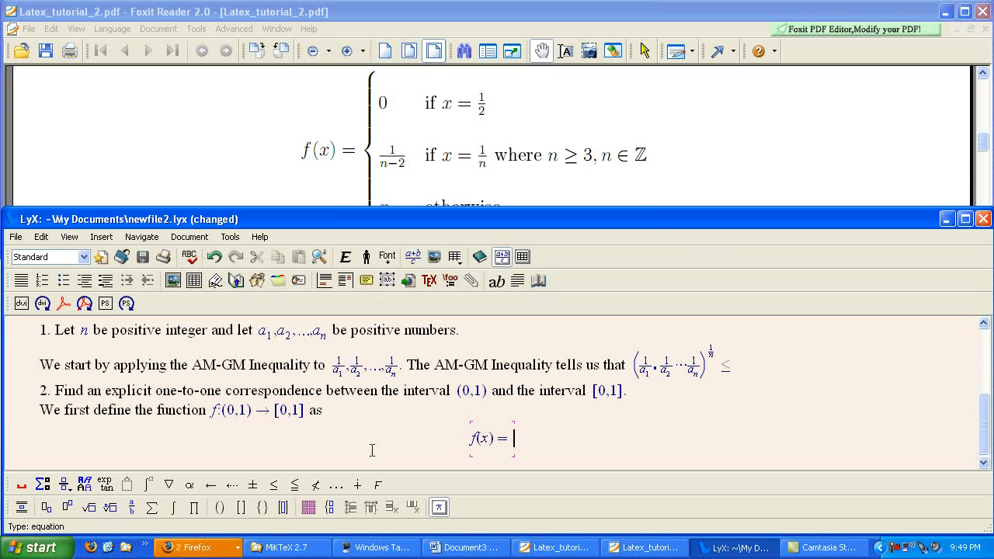
pyautogui.click(332, 510)
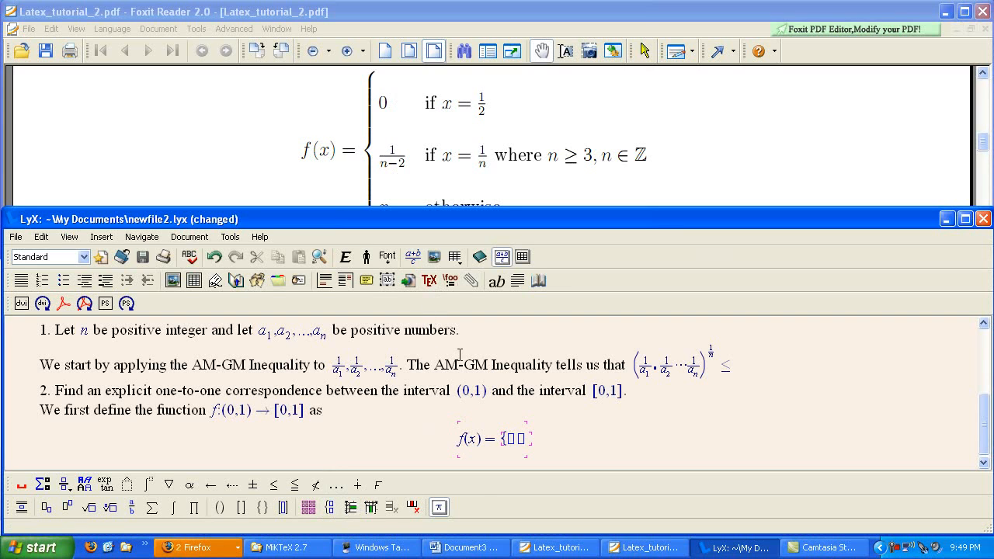
pyautogui.write('0 ')
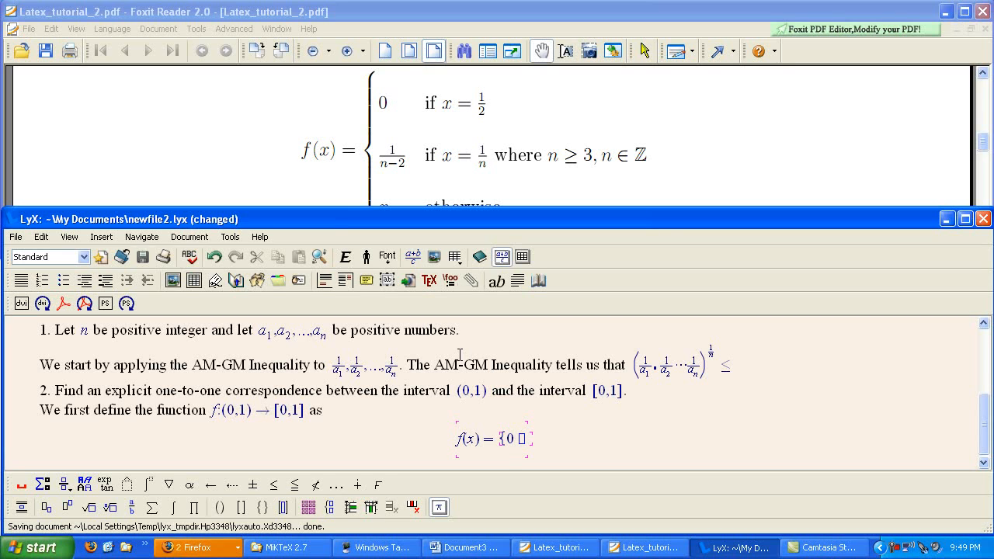
pyautogui.write('if')
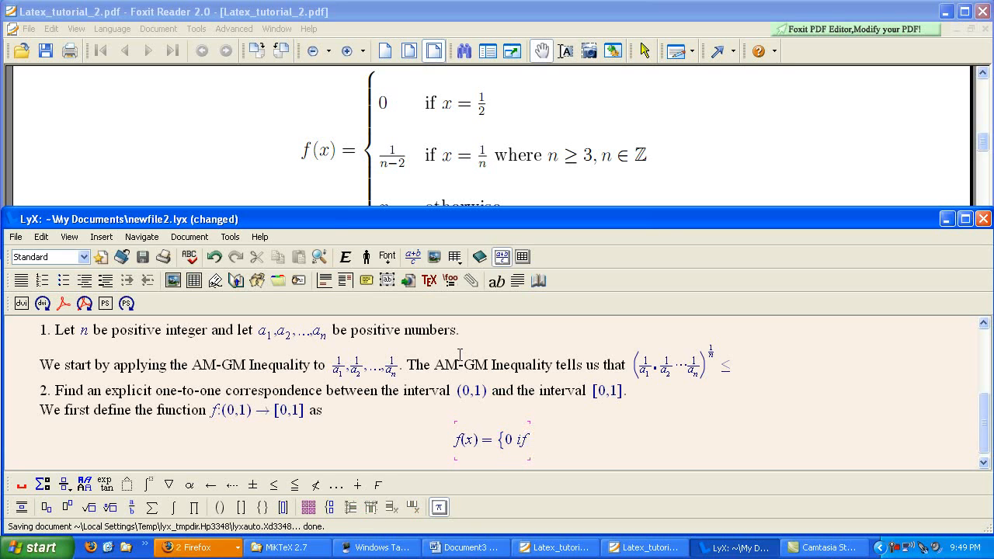
pyautogui.write('x =')
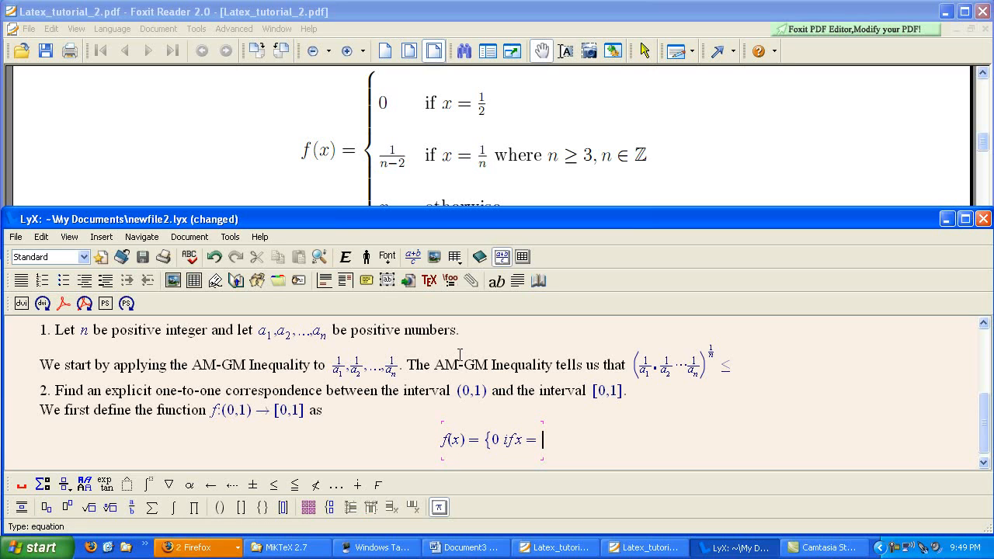
pyautogui.click(505, 440)
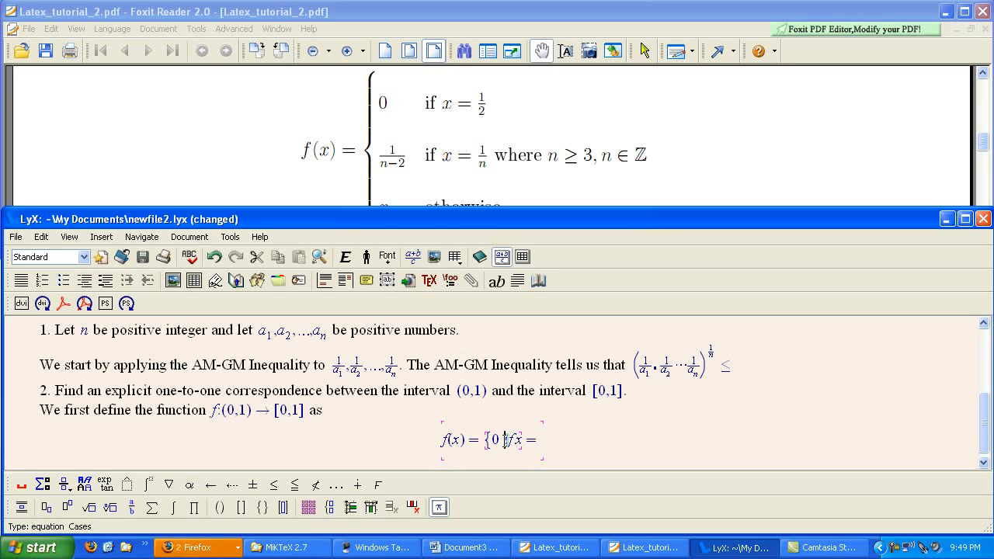
pyautogui.moveTo(506, 439); pyautogui.dragTo(519, 440)
pyautogui.click(511, 440)
pyautogui.hotkey('ctrl', 'z')
pyautogui.hotkey('ctrl', 'z')
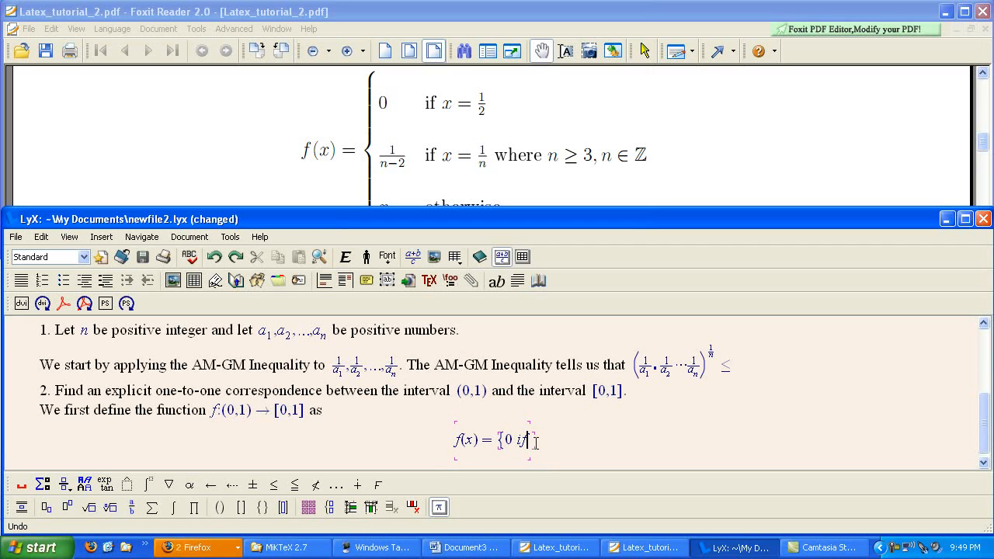
pyautogui.hotkey('ctrl', 'z')
pyautogui.hotkey('ctrl', 'z')
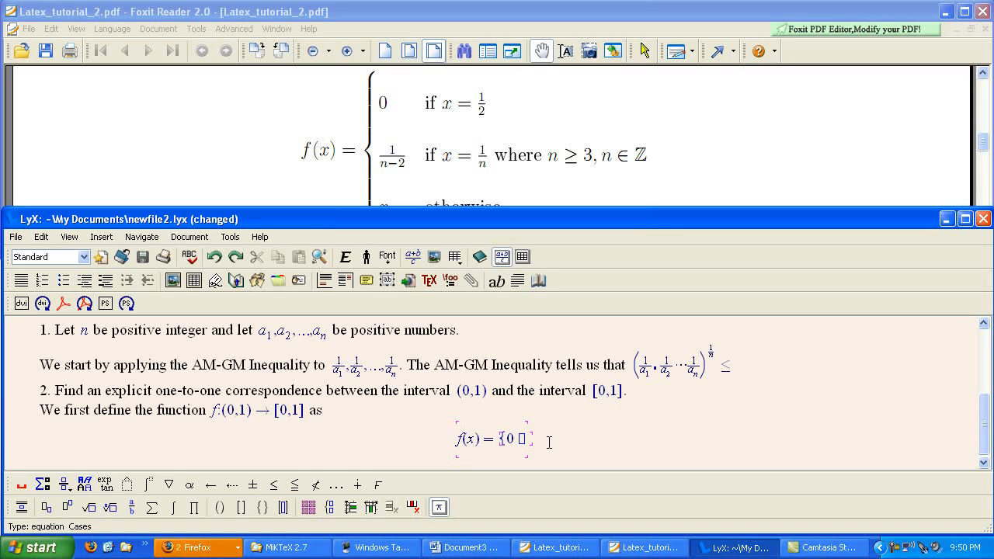
# Add an \mbox text box in the first case's condition cell containing the upright word "if" followed by a space.
pyautogui.write('\\')
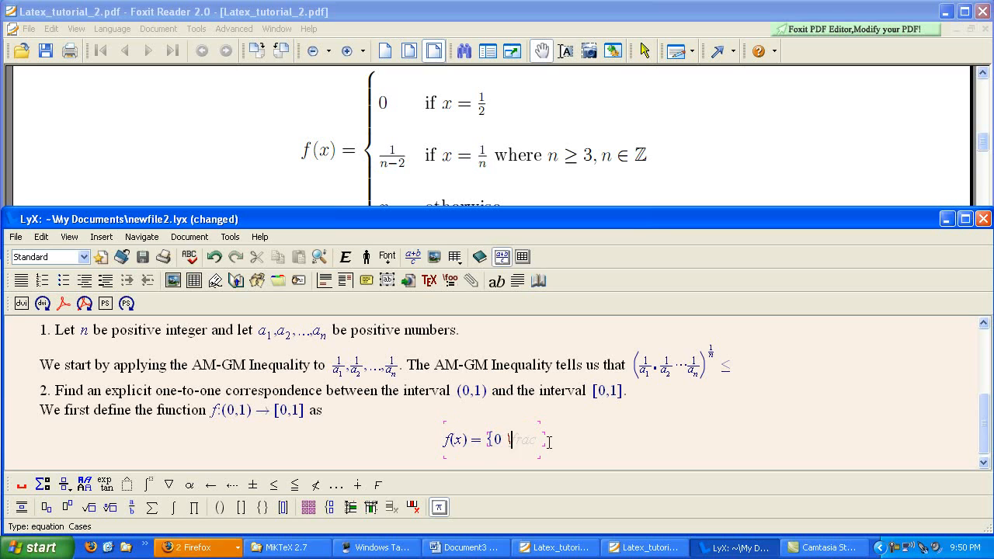
pyautogui.write('mbox')
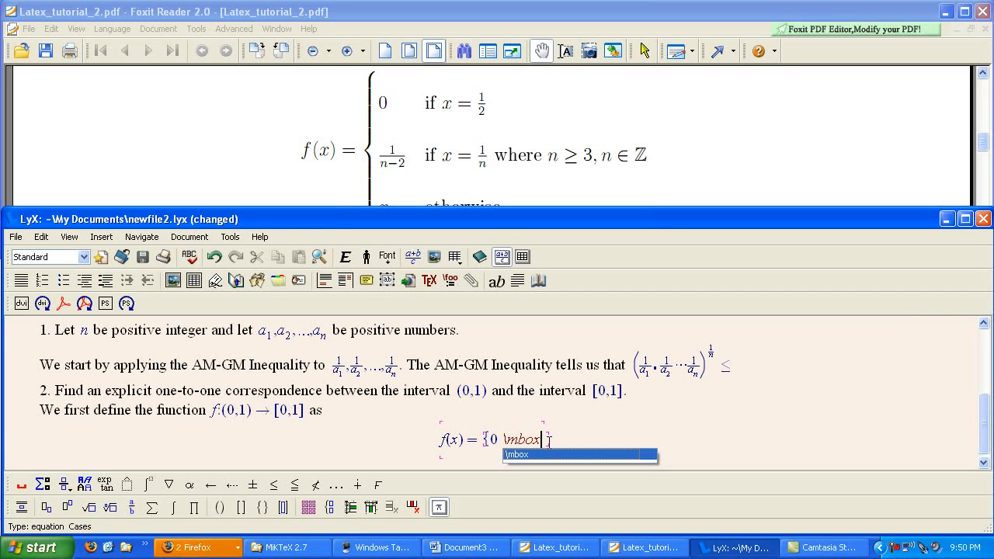
pyautogui.press('space')
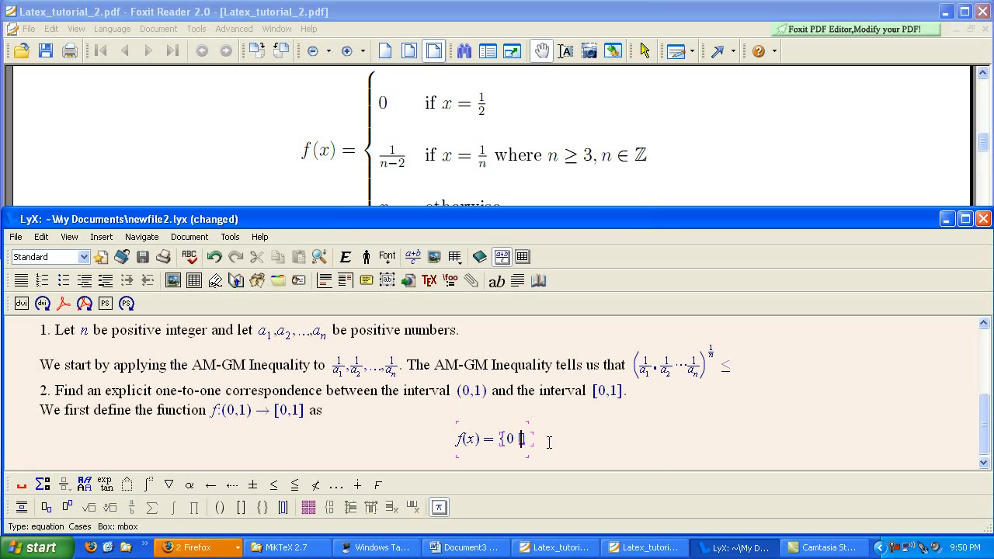
pyautogui.write('if')
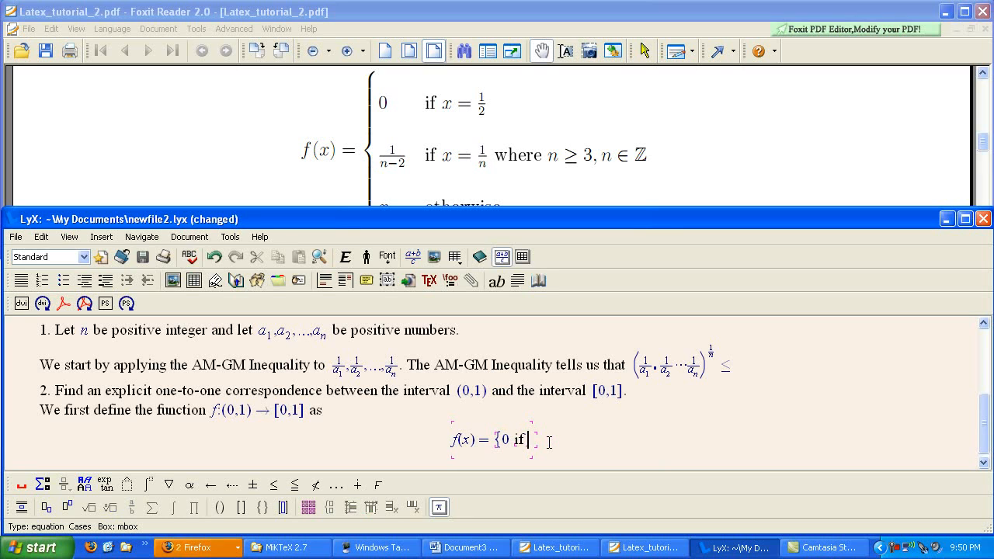
pyautogui.click(539, 424)
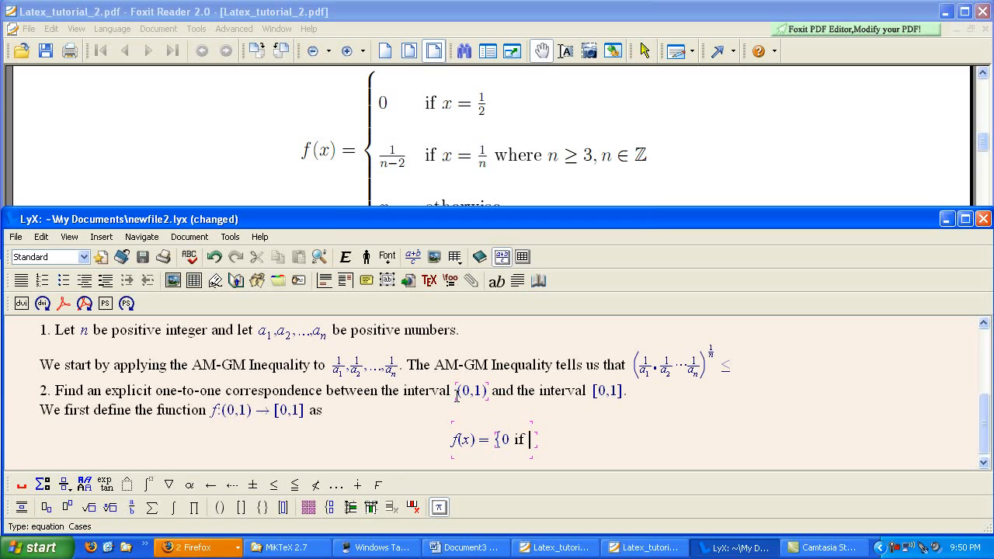
# Complete the first case's condition with x = 1/2, using a built-up fraction.
pyautogui.write('x=')
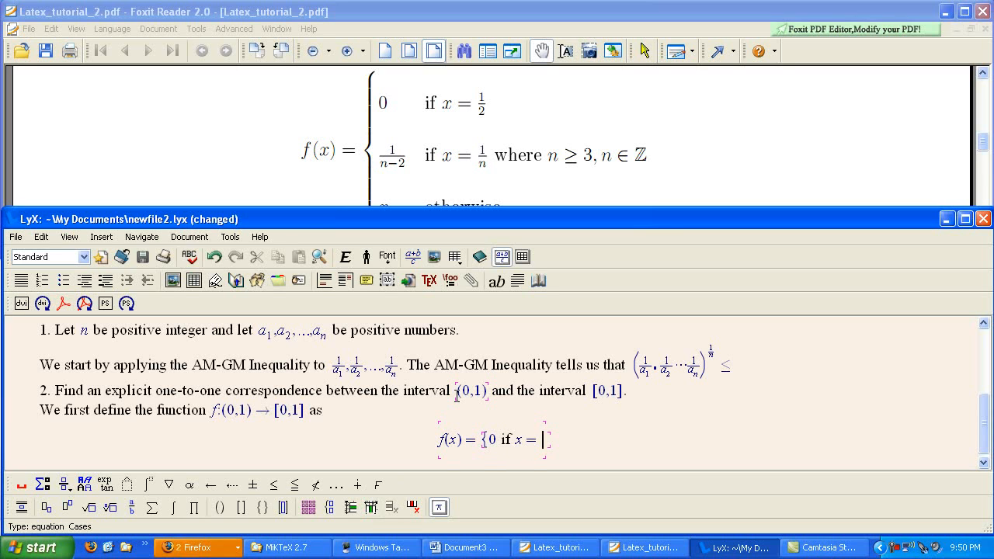
pyautogui.write('\x0crac')
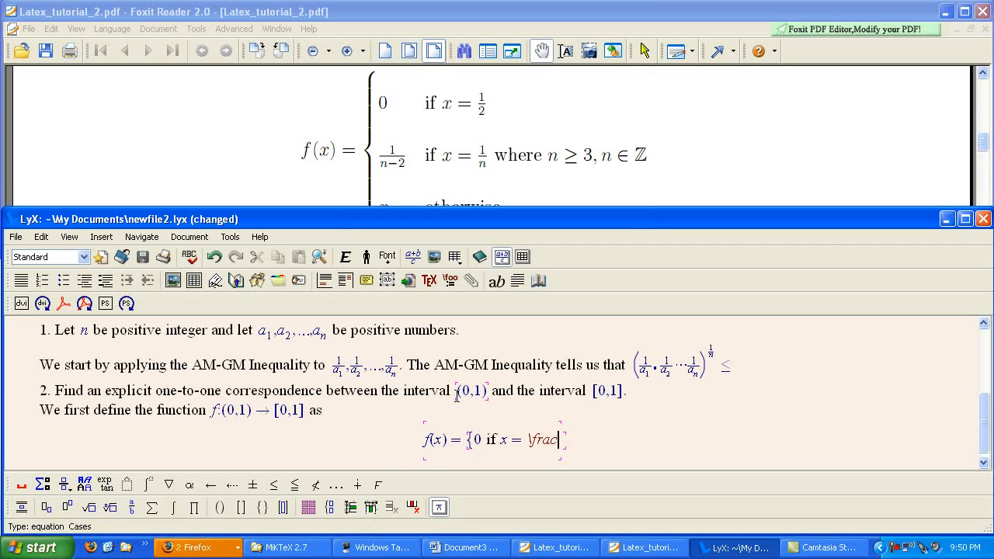
pyautogui.press('space')
pyautogui.write('1}{')
pyautogui.press('Down')
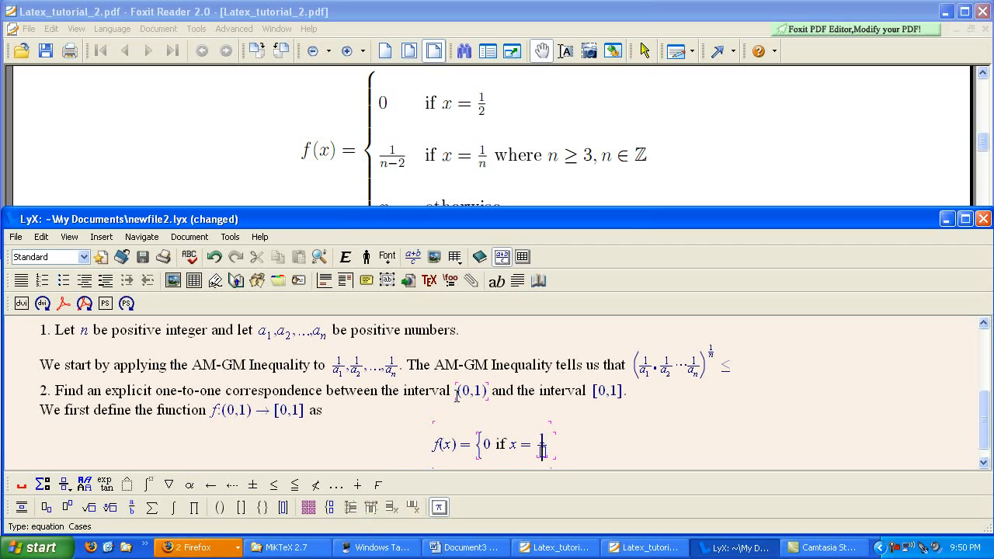
pyautogui.write('2')
# Add a second row to the cases environment and enter the fraction 1/(n-2) as its value.
pyautogui.hotkey('ctrl', 'Return')
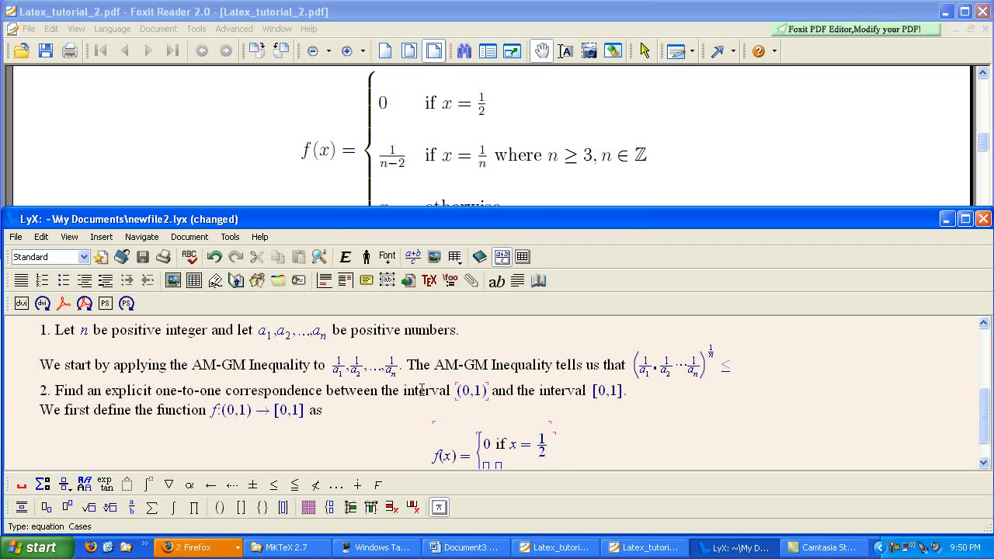
pyautogui.scroll(-1, 481, 404)
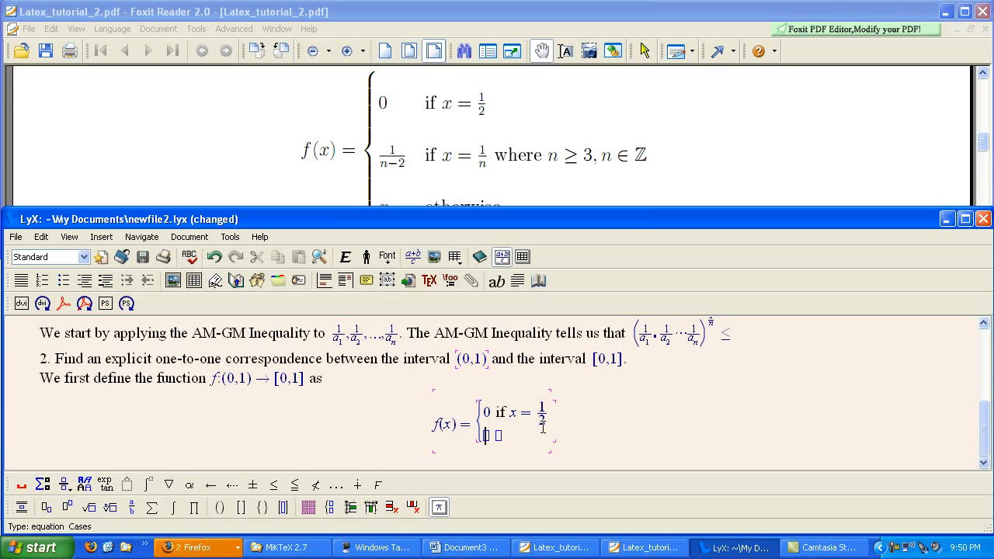
pyautogui.write('rac ')
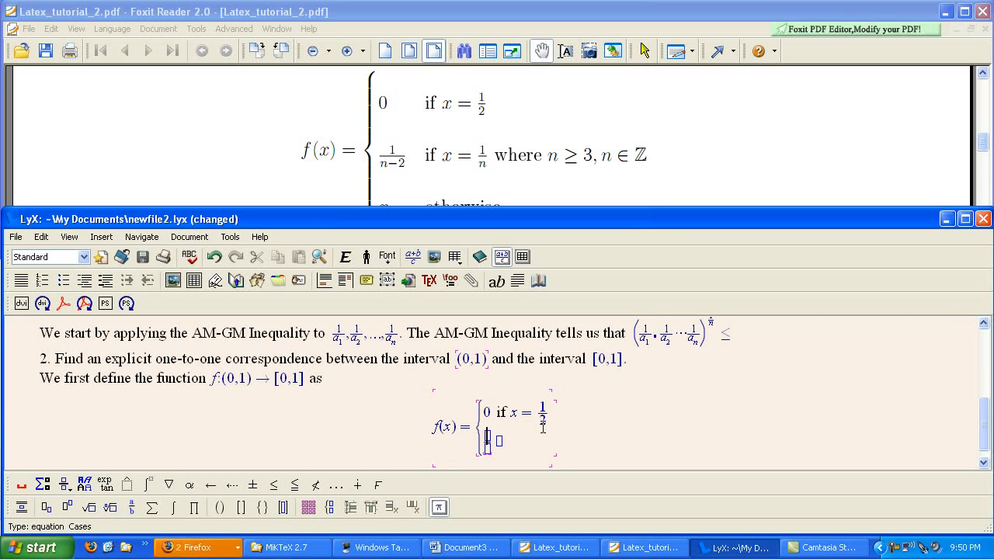
pyautogui.write('1')
pyautogui.press('Down')
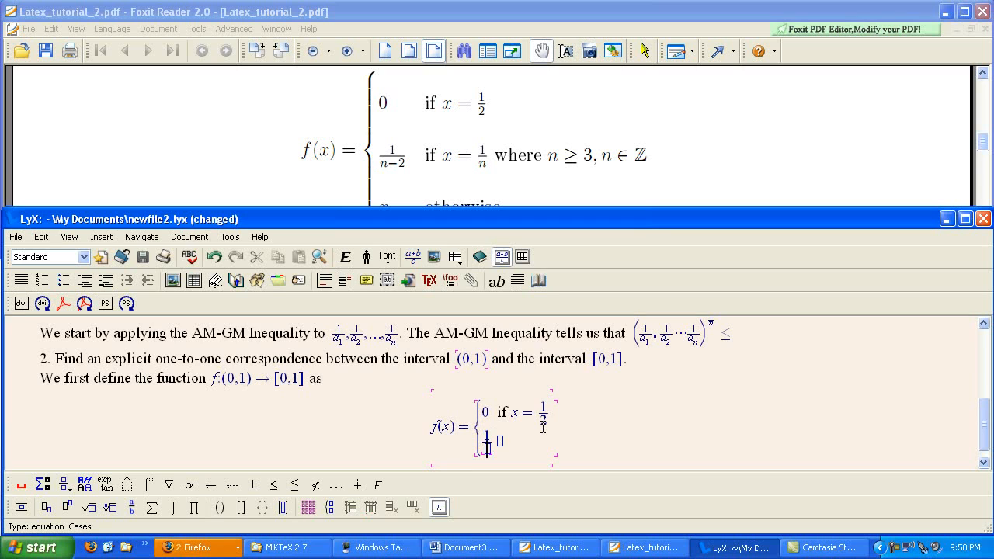
pyautogui.write('n-2')
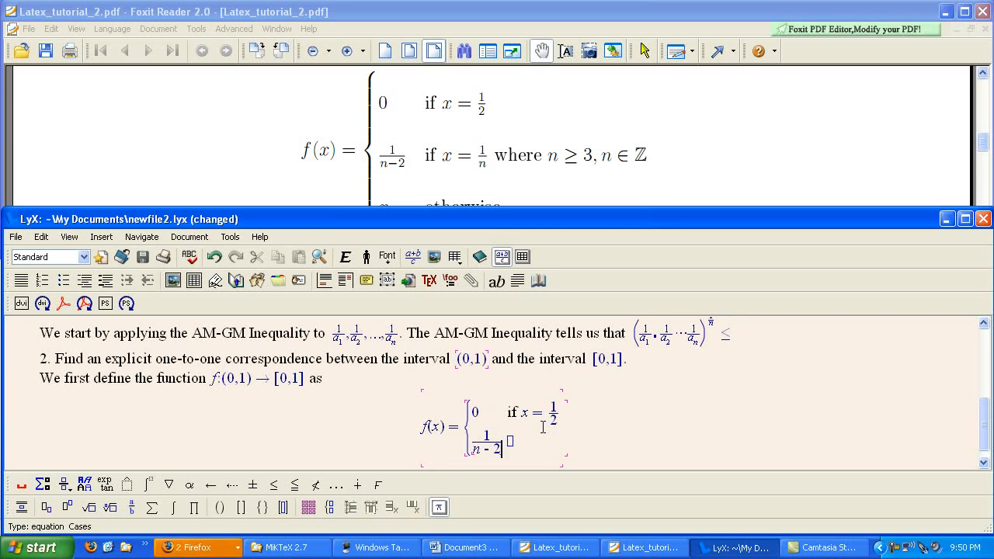
# Add an \mbox text box with the word "if" and a trailing space in the second case's condition cell.
pyautogui.press('Tab')
pyautogui.write('\\mbox')
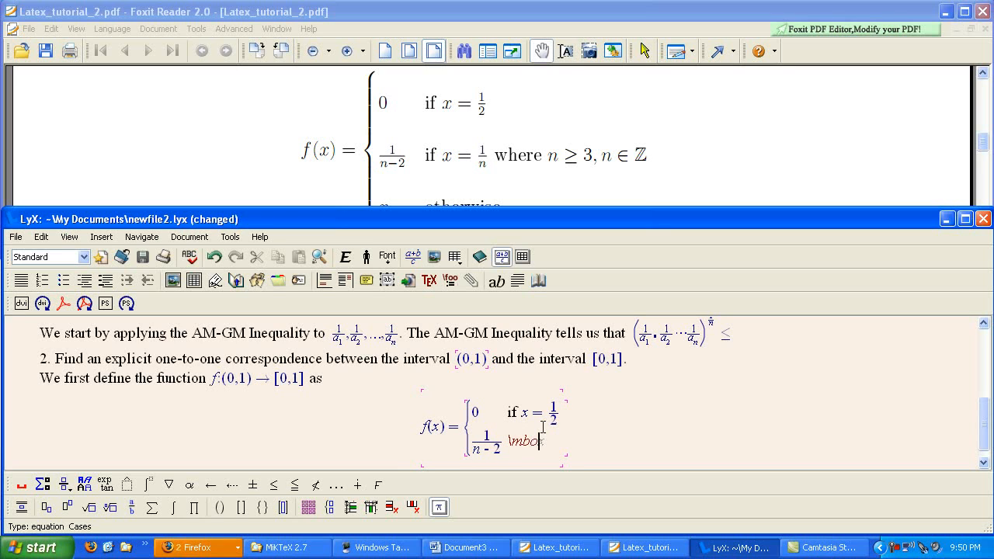
pyautogui.press('space')
pyautogui.write('if')
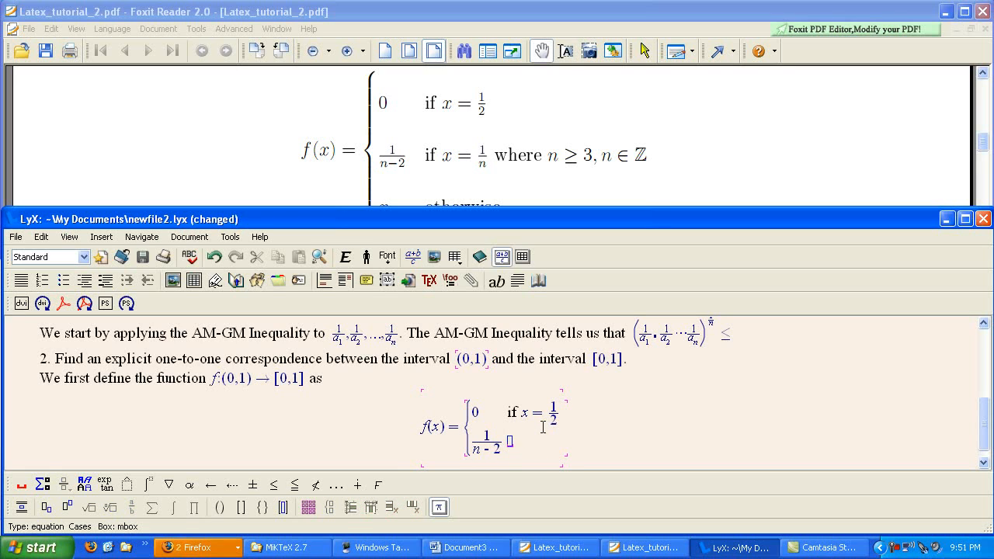
pyautogui.press('Right')
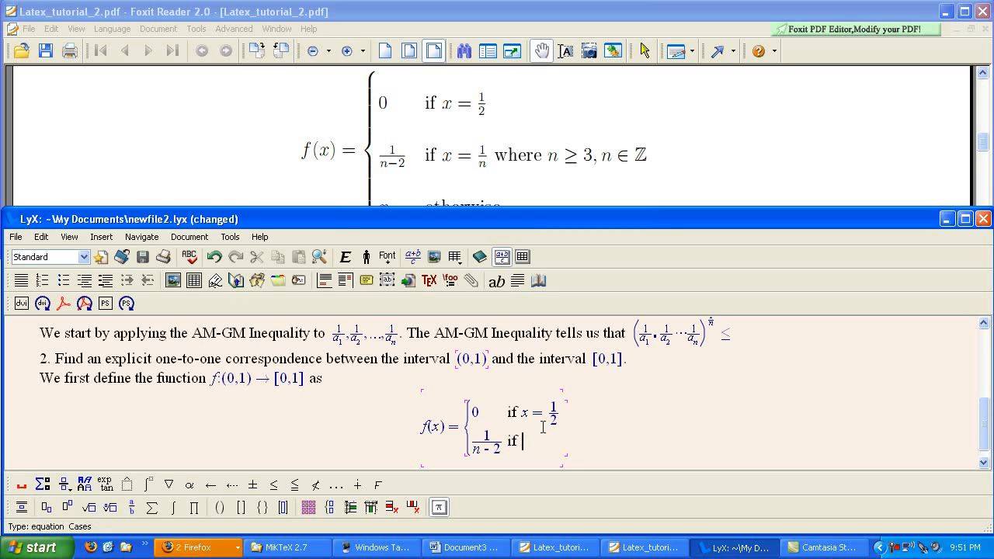
# Continue the second case's condition with x = 1/n, using a built-up fraction.
pyautogui.write('x=')
pyautogui.hotkey('alt', 'm')
pyautogui.write('f')
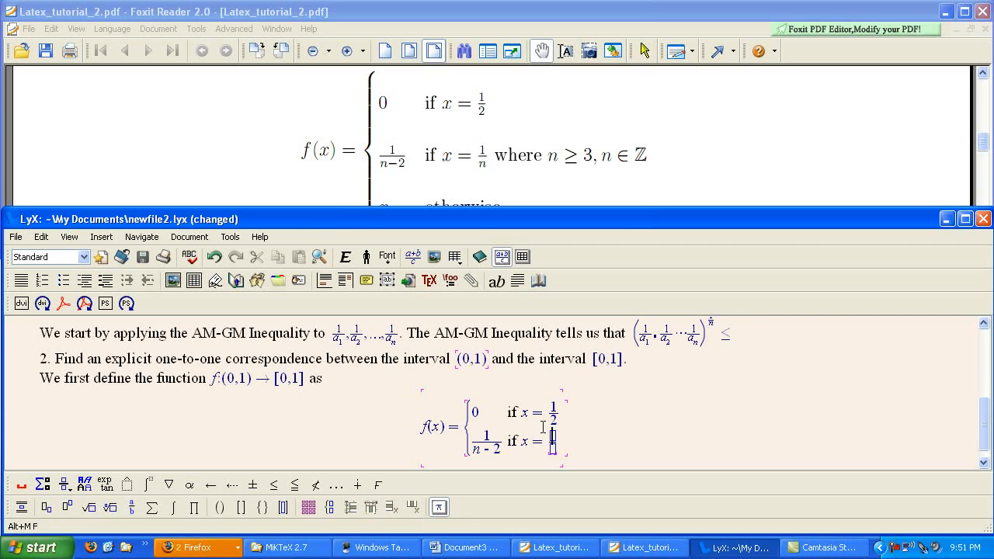
pyautogui.write('1')
pyautogui.press('Down')
pyautogui.write('n')
pyautogui.press('Right')
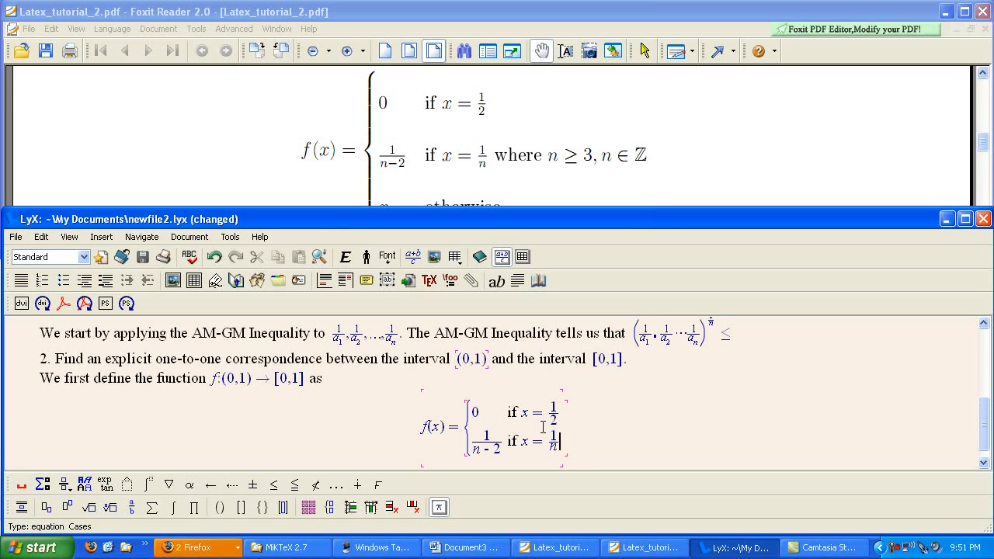
# Append an \mbox text box containing the word "where", with spaces around it, after the 1/n fraction.
pyautogui.write('\\')
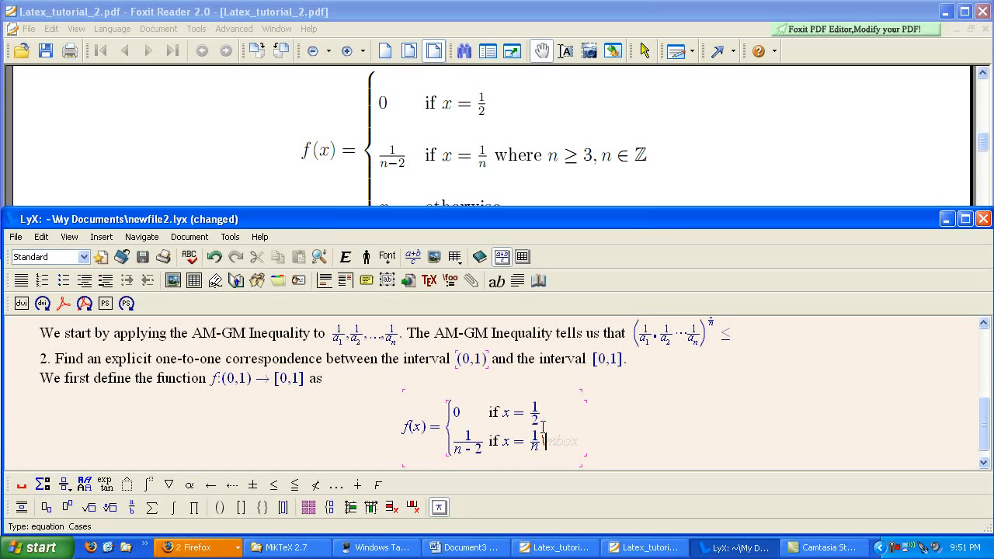
pyautogui.write('mbox')
pyautogui.press('space')
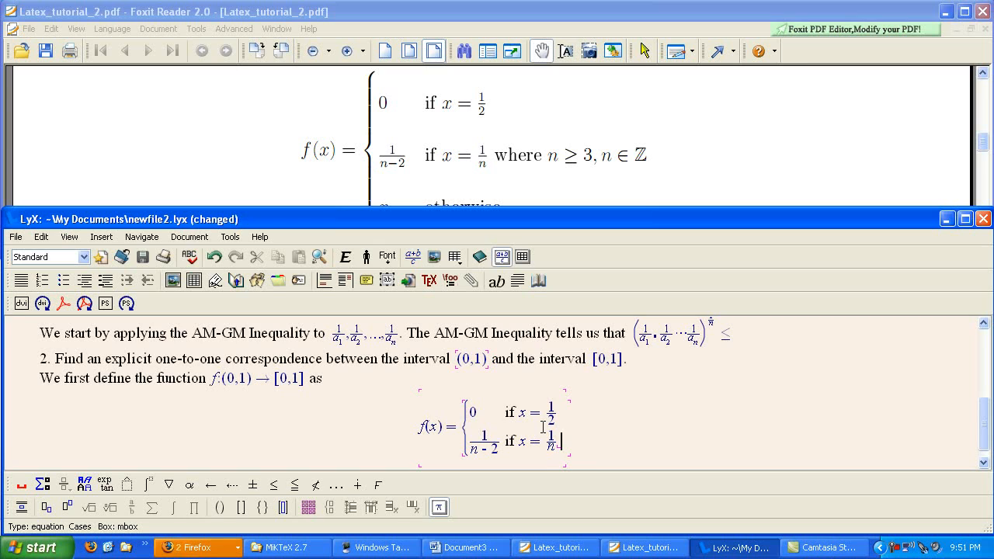
pyautogui.write('where')
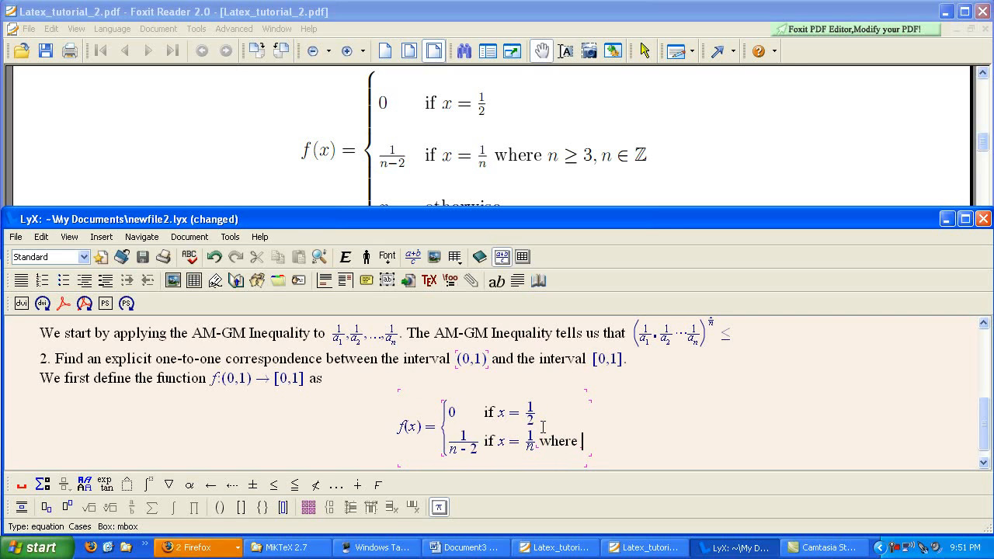
pyautogui.press('Right')
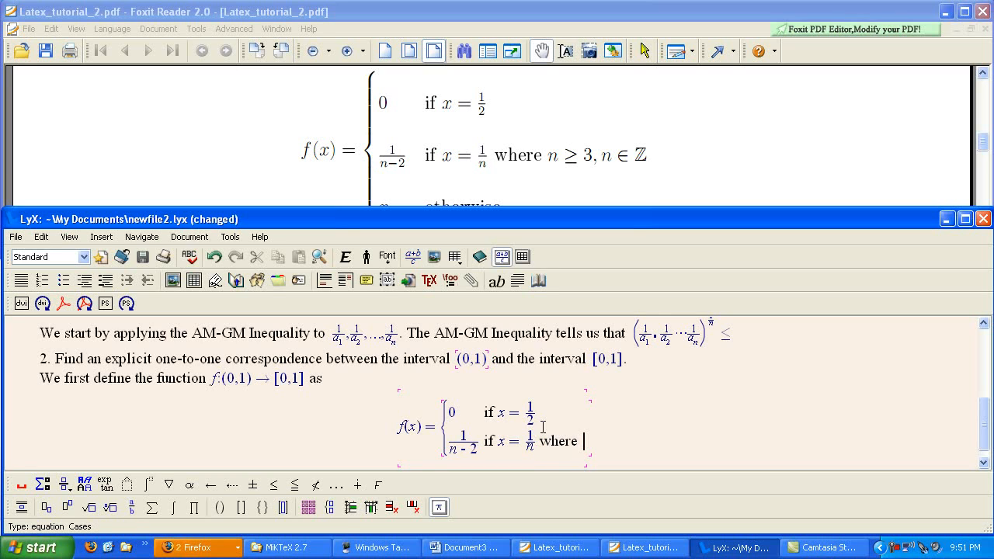
# Append n ≥ 3 and a comma after "where" in the second case, using the \geq symbol.
pyautogui.write('n')
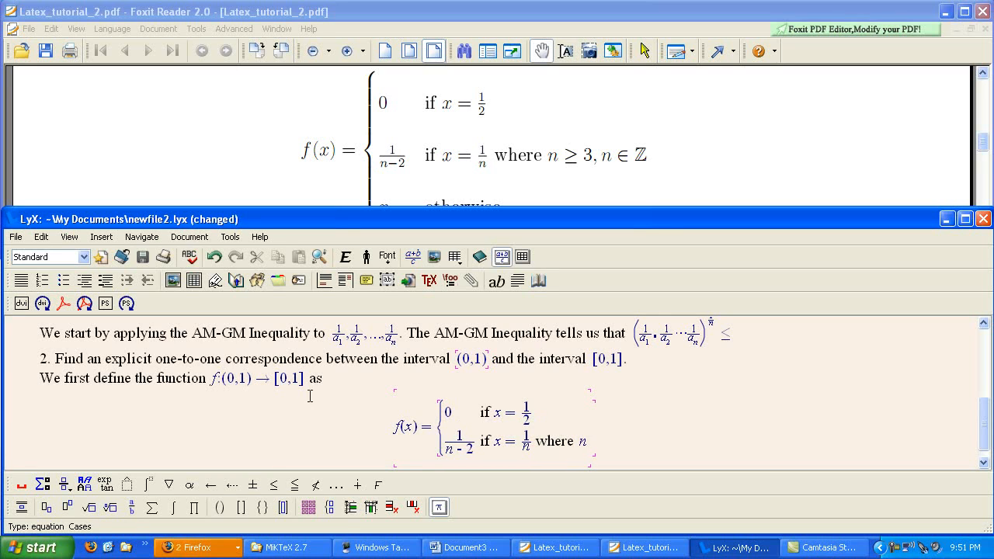
pyautogui.click(276, 483)
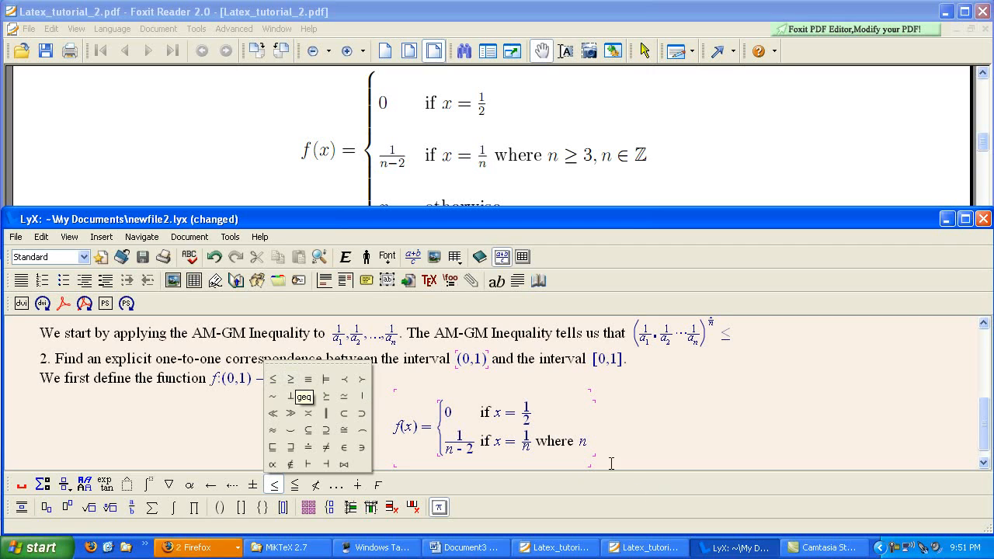
pyautogui.click(589, 447)
pyautogui.write('\\')
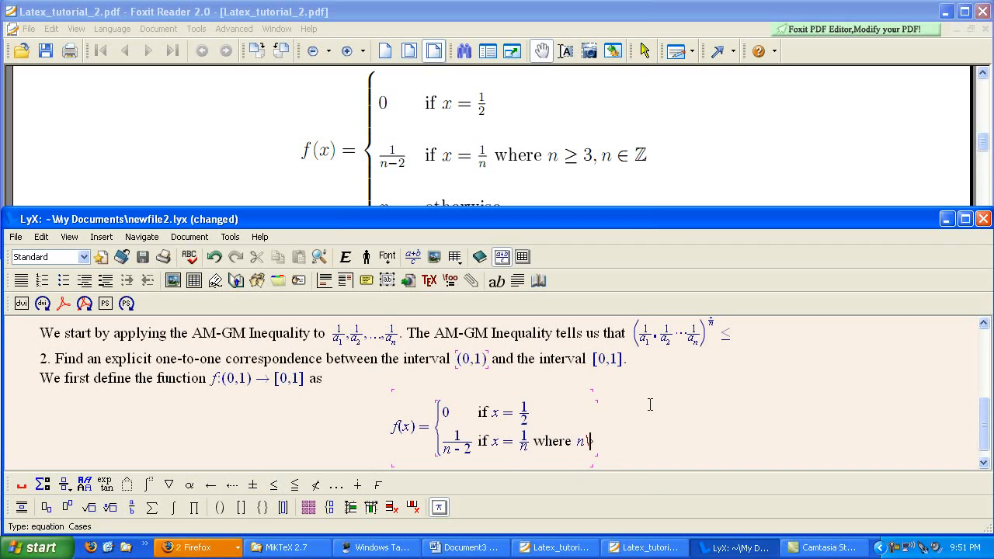
pyautogui.write('geq ')
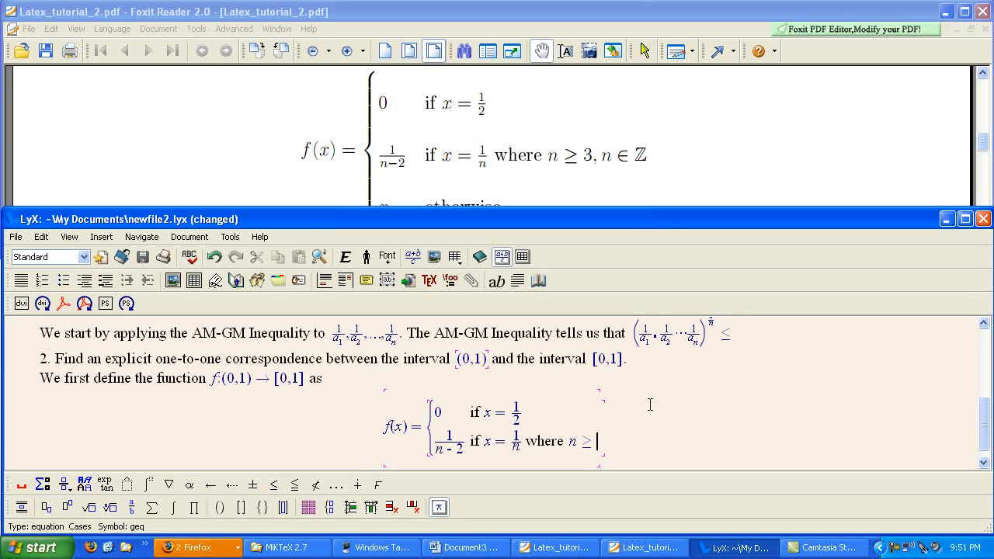
pyautogui.write('3,')
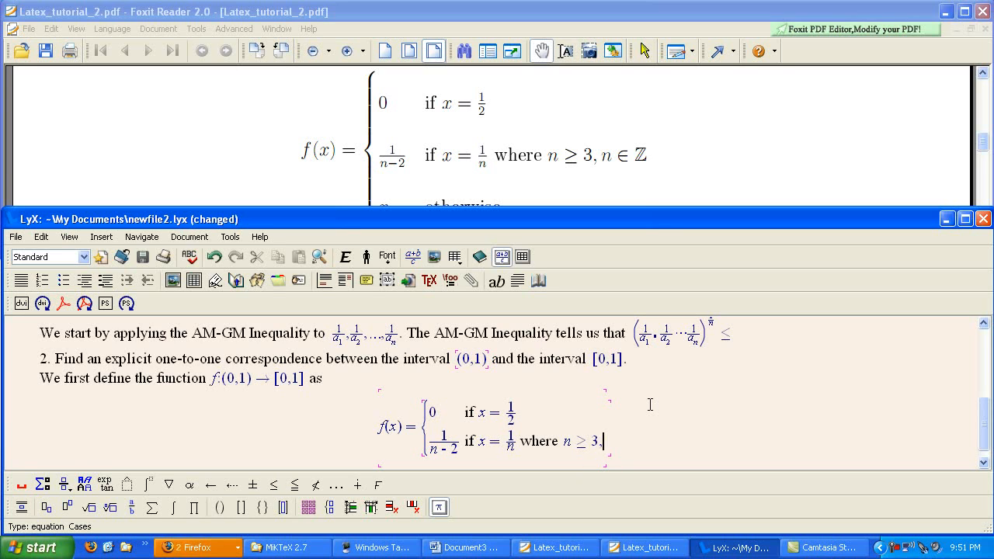
pyautogui.write('n')
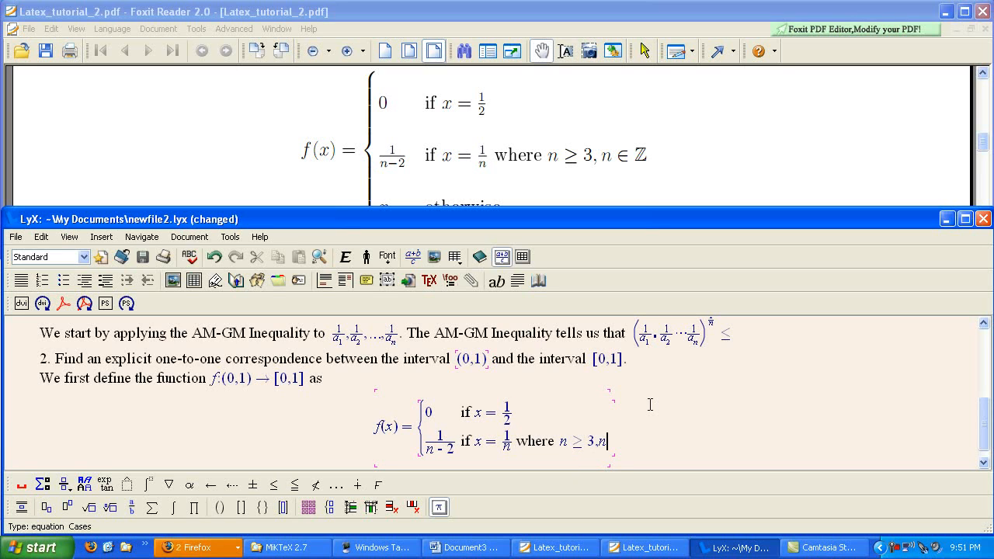
# Append n ∈ ℤ to the second case's condition, using the \in relation symbol and the blackboard-bold Z.
pyautogui.click(169, 485)
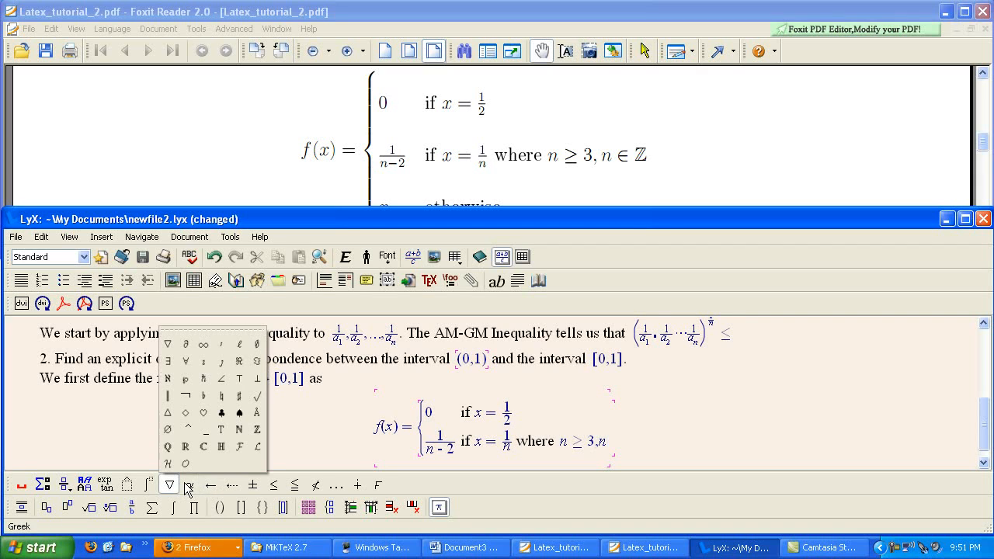
pyautogui.click(366, 486)
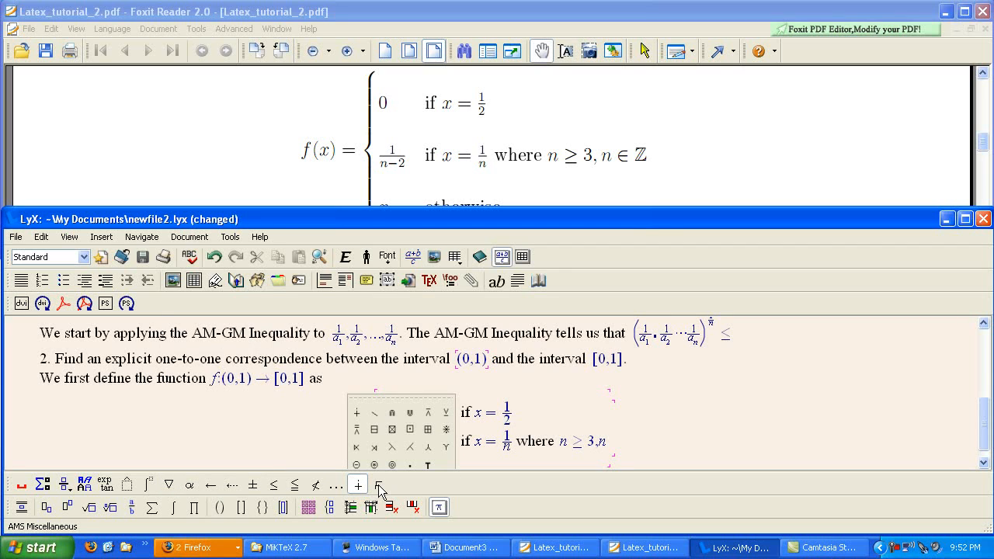
pyautogui.click(374, 486)
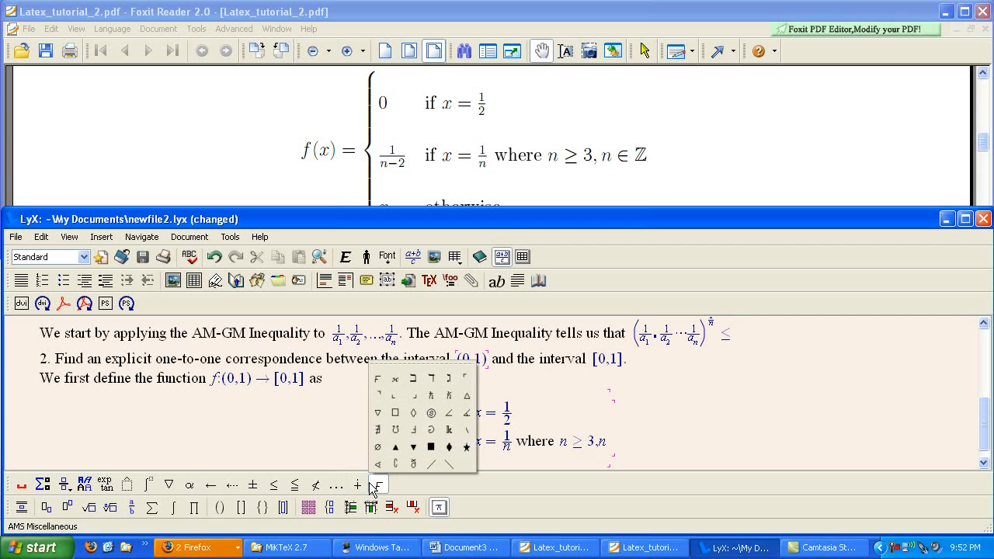
pyautogui.click(324, 486)
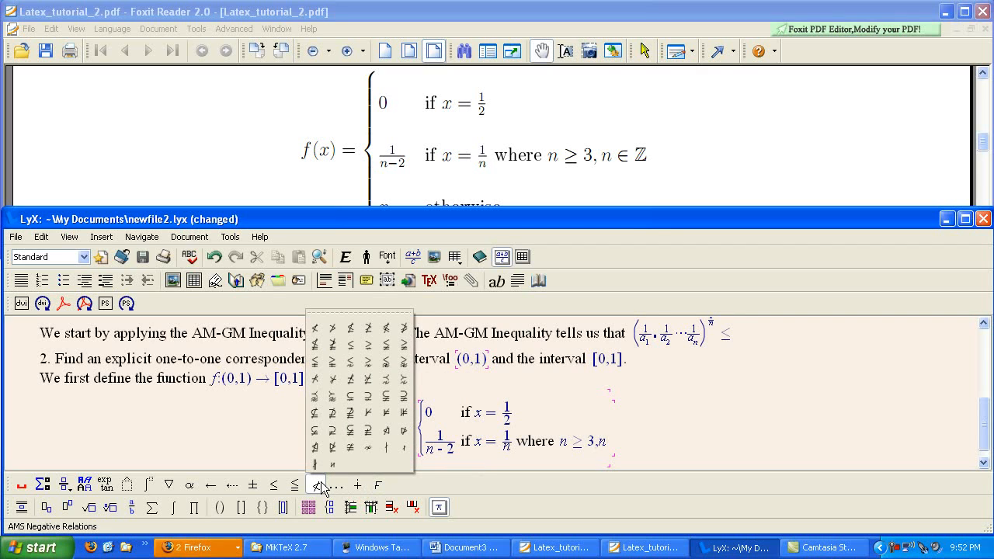
pyautogui.click(273, 484)
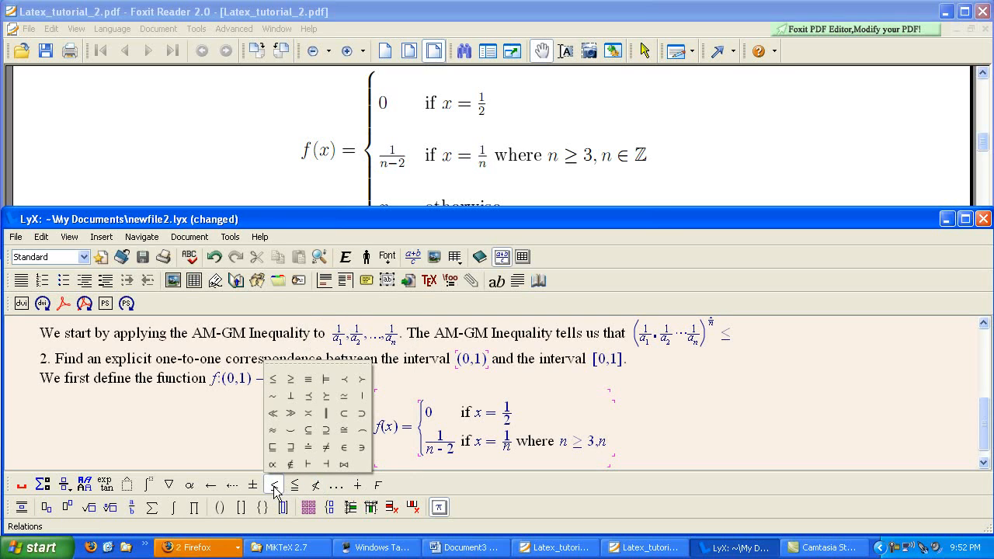
pyautogui.click(347, 451)
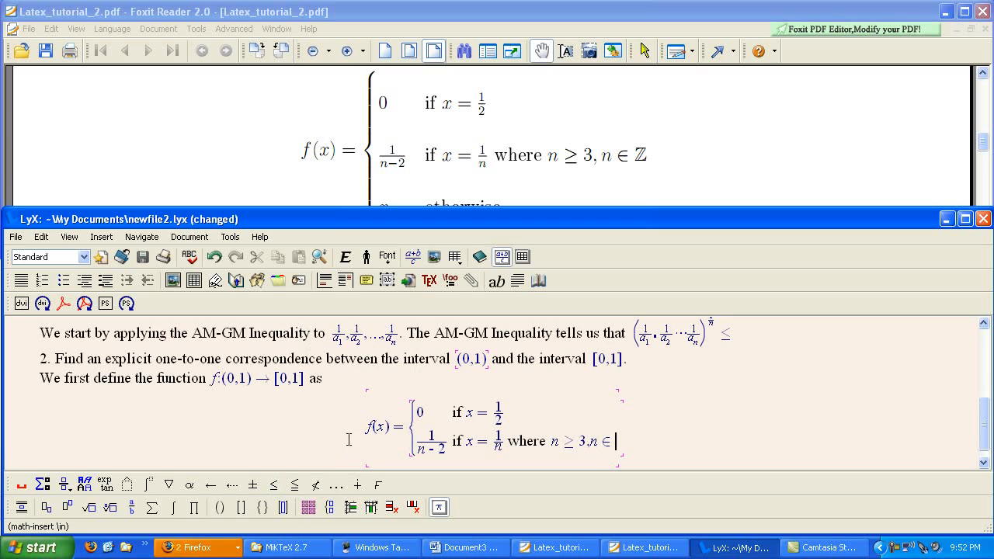
pyautogui.click(168, 485)
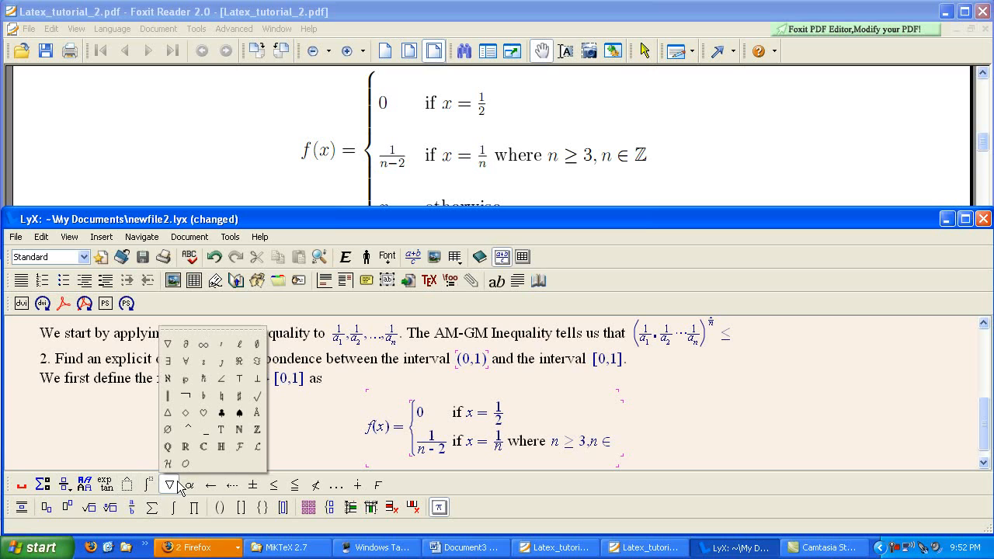
pyautogui.click(258, 435)
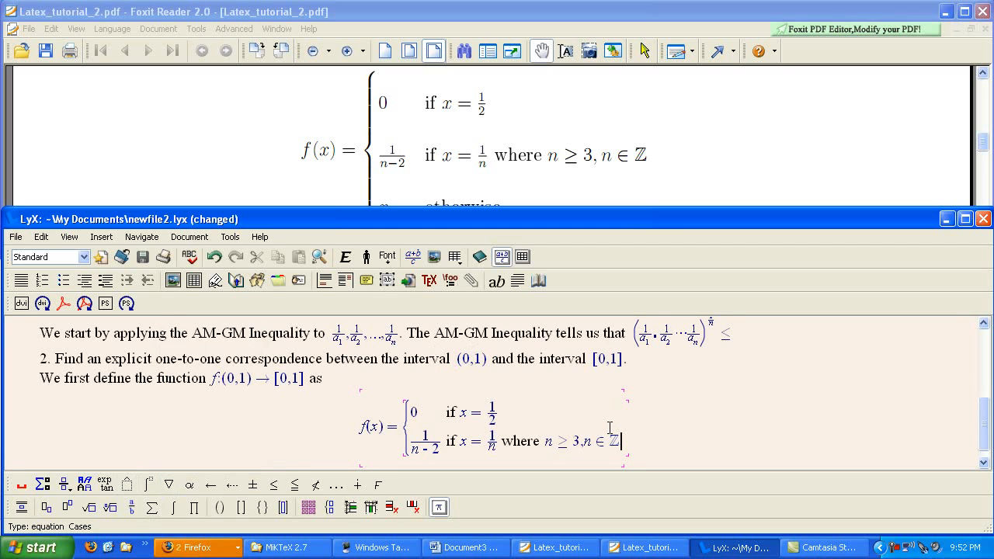
# Add a third row to the cases environment below the 1/(n-2) case.
pyautogui.press('Down')
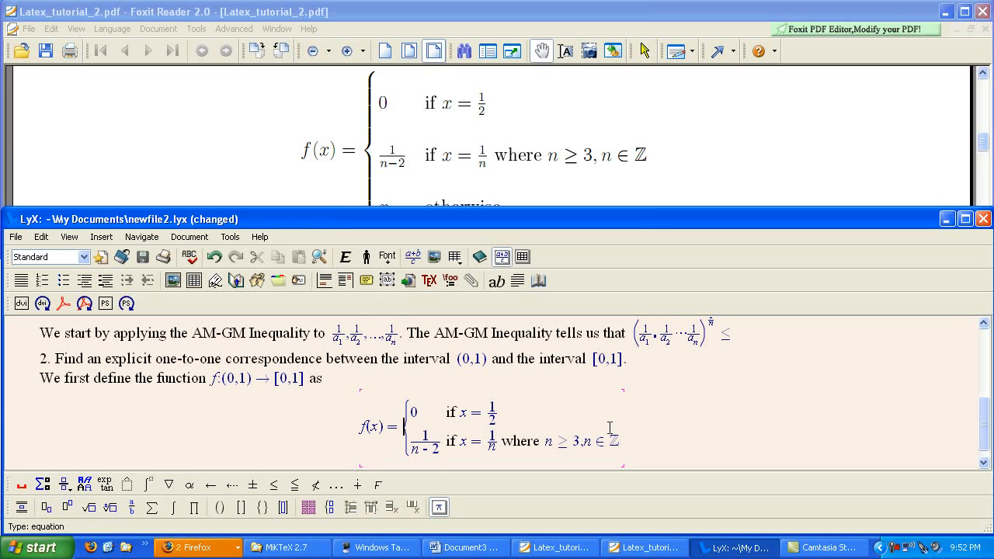
pyautogui.scroll(-1, 599, 452)
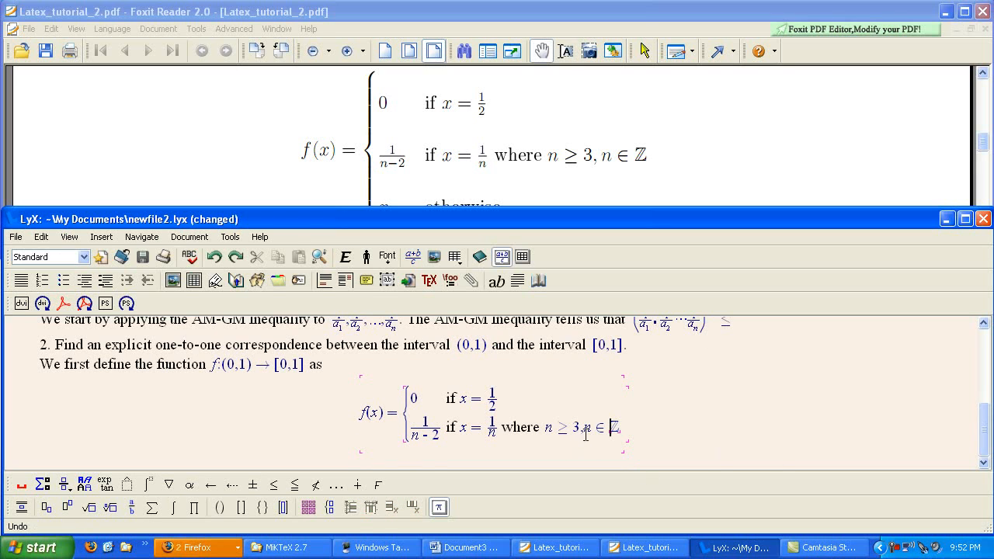
pyautogui.click(622, 426)
pyautogui.click(621, 426)
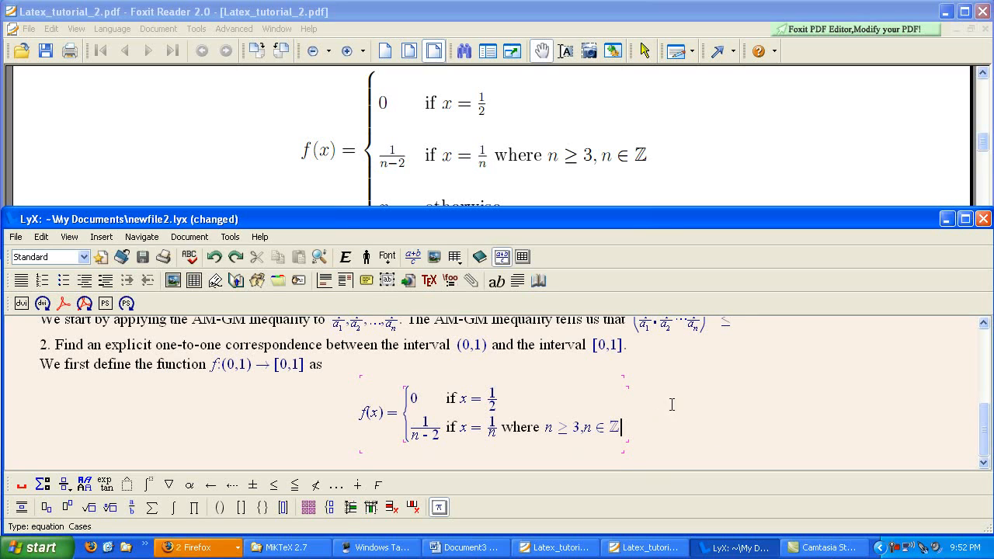
pyautogui.hotkey('ctrl', 'Return')
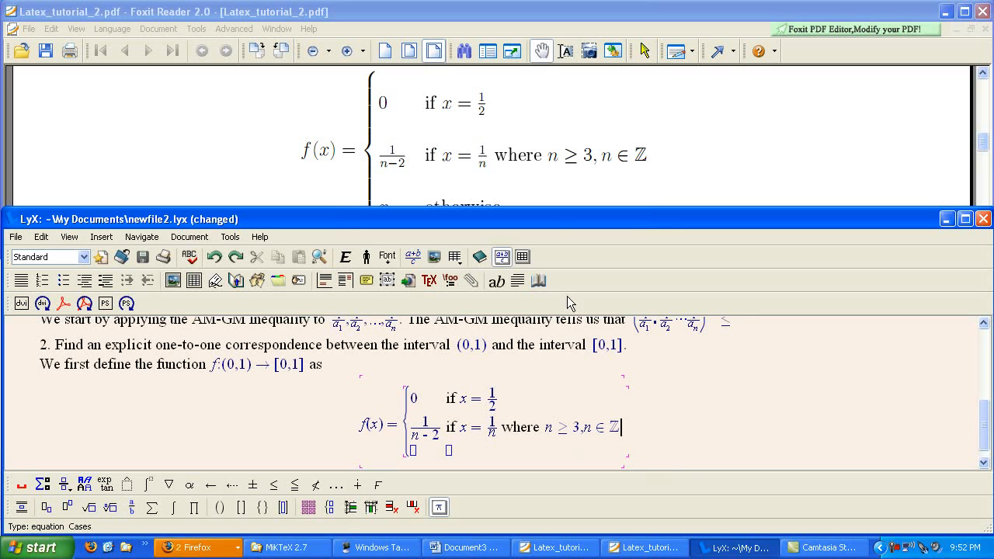
# Check the third case in the reference PDF and enter x as its value in the new row's first cell.
pyautogui.click(551, 159)
pyautogui.moveTo(551, 159); pyautogui.dragTo(548, 103)
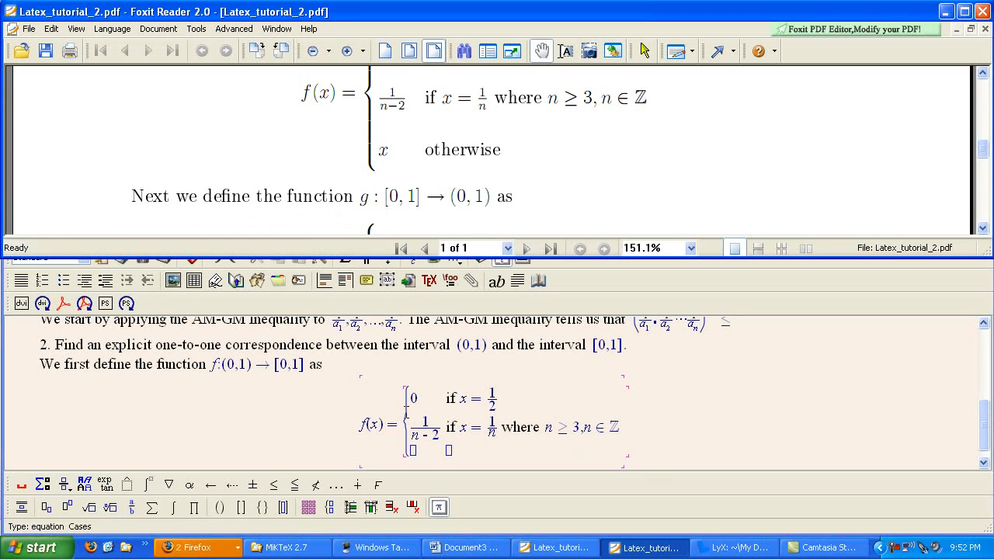
pyautogui.click(412, 449)
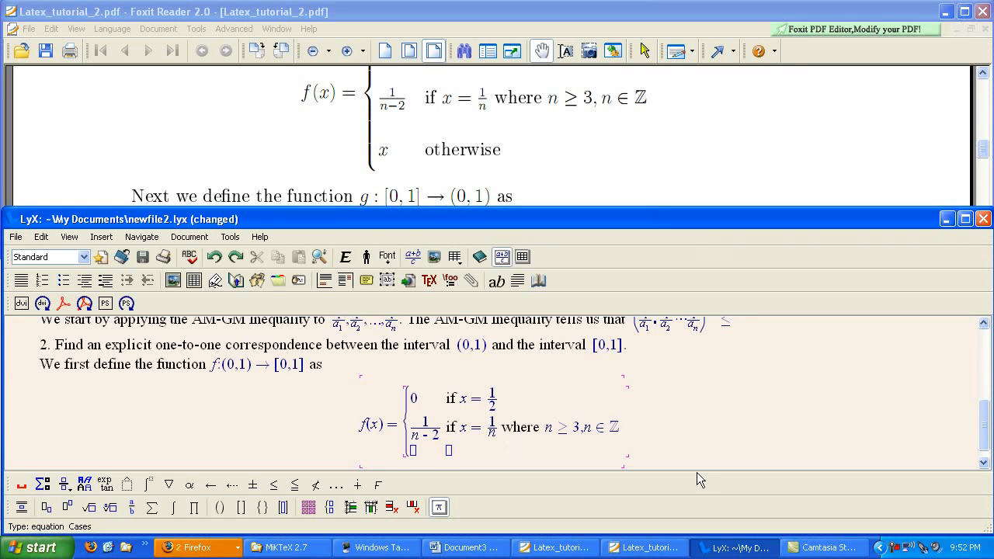
pyautogui.write('x')
pyautogui.press('space')
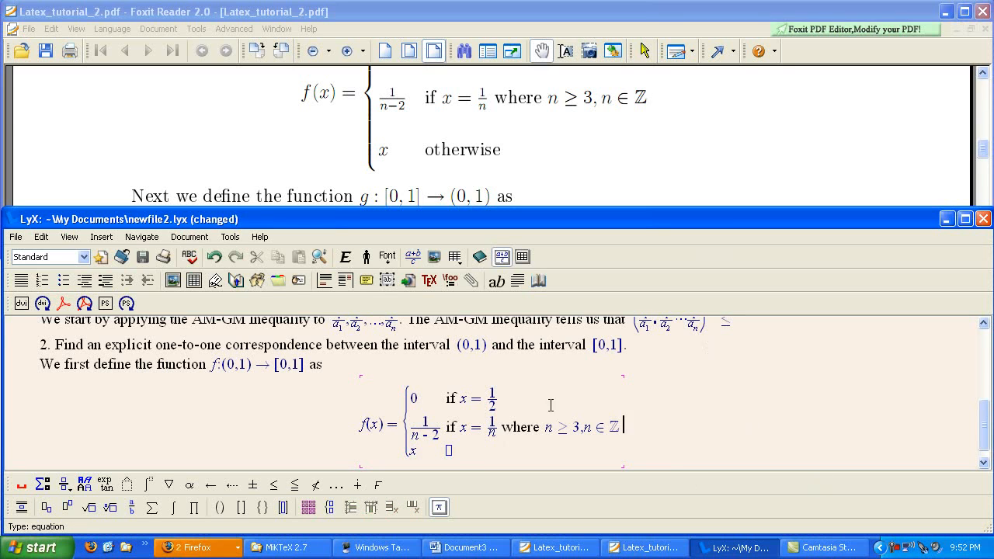
# Add an \mbox text box with the word "otherwise" in the third case's condition cell and leave the formula.
pyautogui.click(449, 451)
pyautogui.write('\\mbox ')
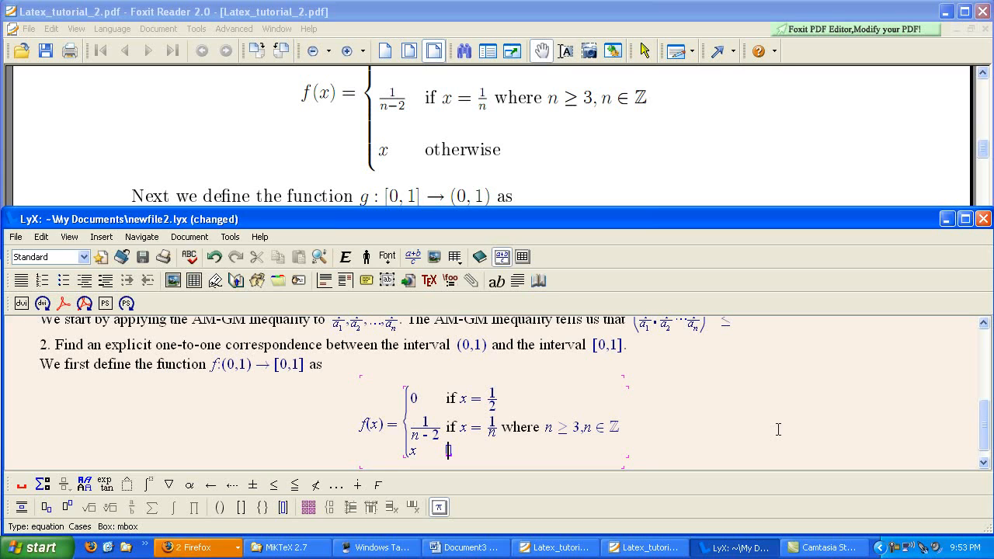
pyautogui.write('otherwise')
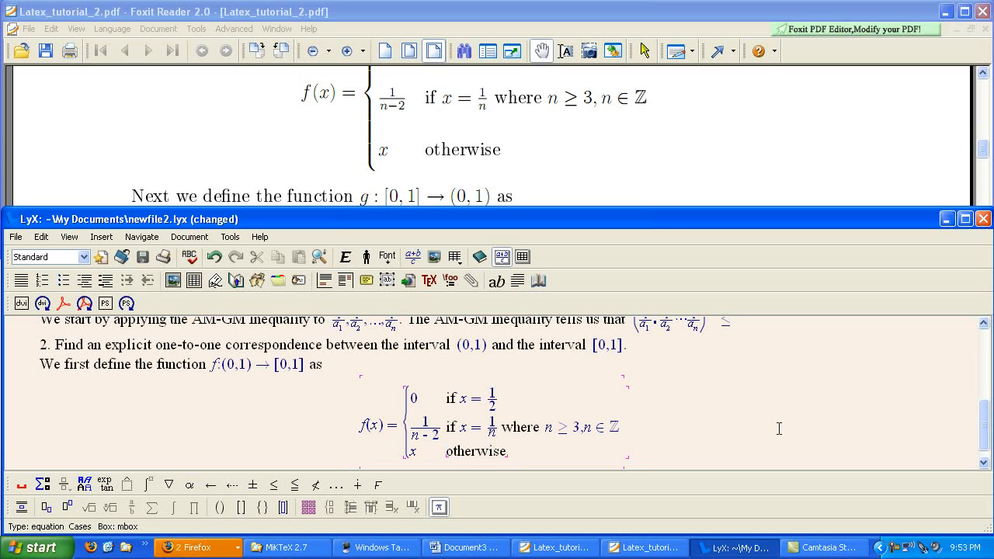
pyautogui.click(765, 420)
# Review the LyX document from the homework title down to the three-case definition of f(x).
pyautogui.scroll(2, 751, 411)
pyautogui.scroll(-2, 737, 413)
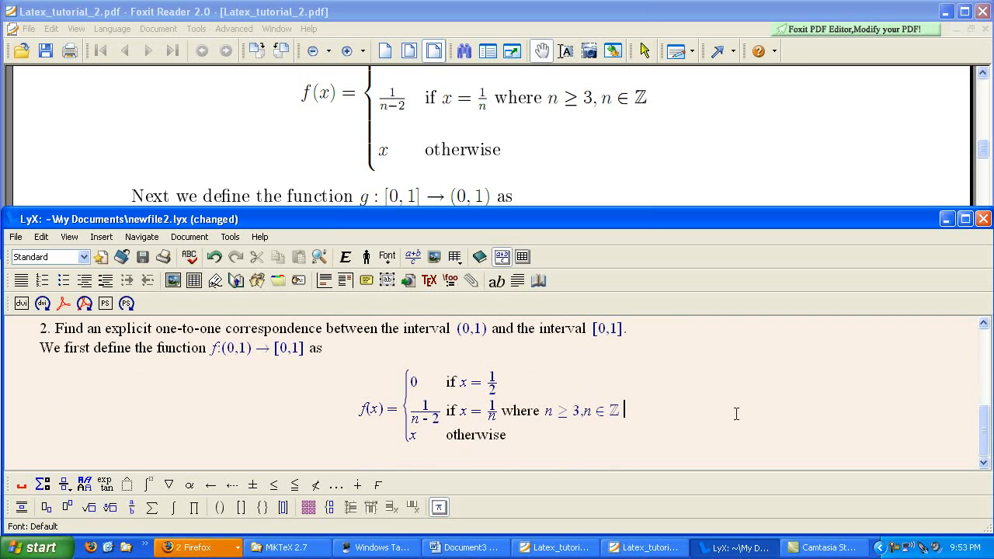
pyautogui.scroll(2, 732, 413)
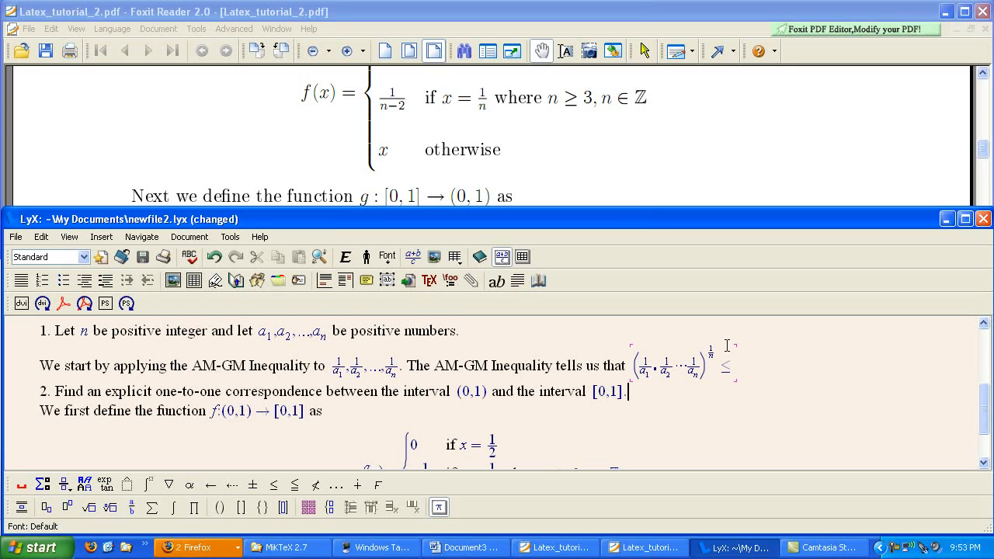
pyautogui.click(657, 442)
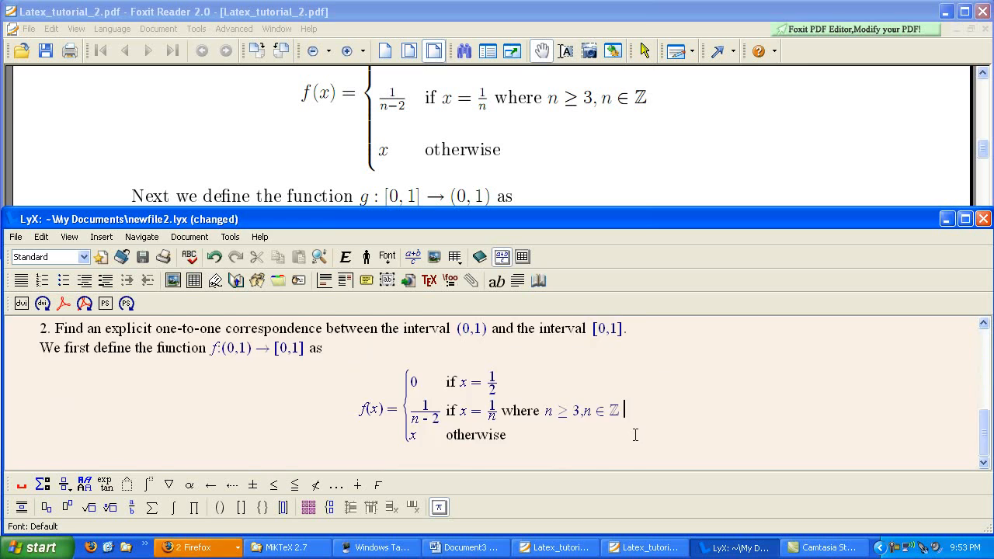
pyautogui.scroll(3, 647, 445)
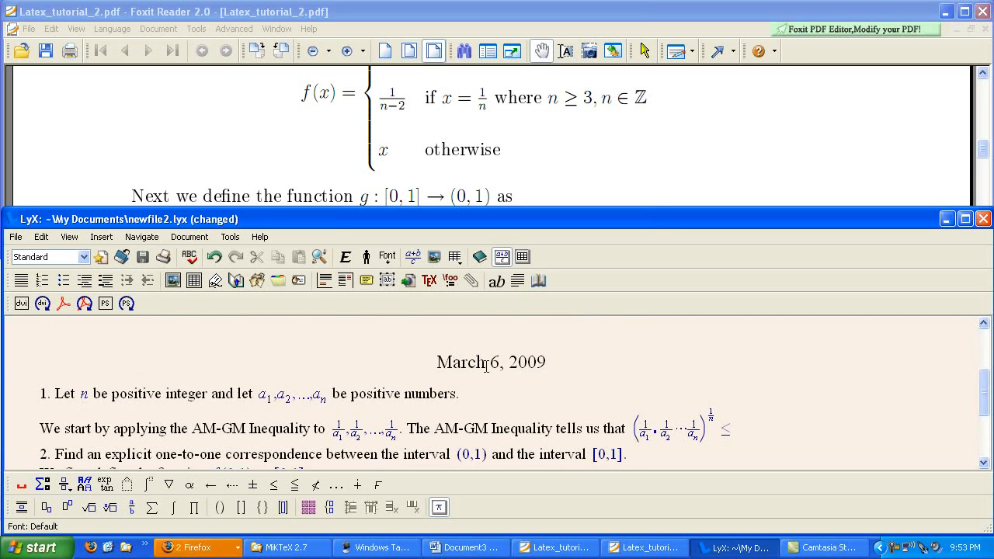
pyautogui.scroll(3, 486, 365)
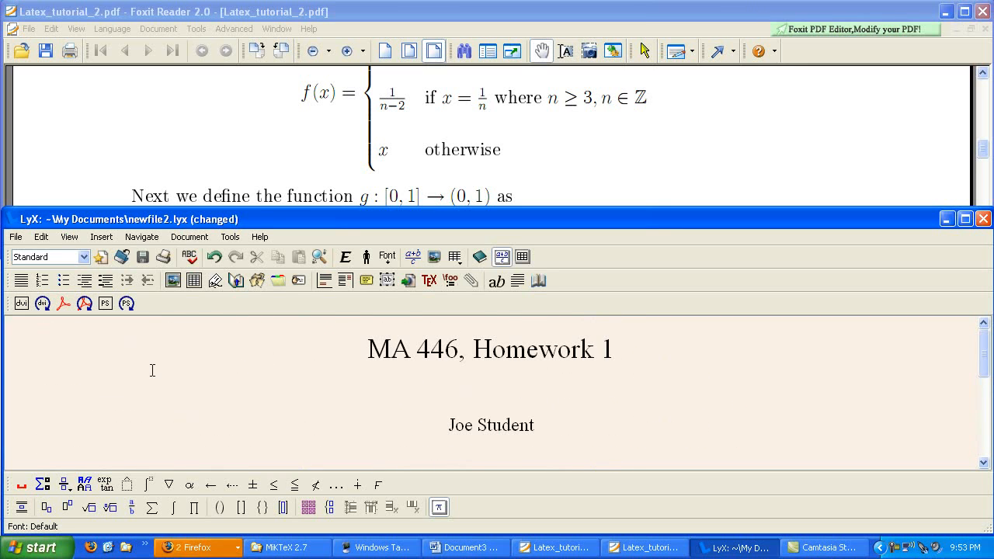
pyautogui.click(264, 406)
pyautogui.scroll(-3, 272, 402)
pyautogui.click(273, 402)
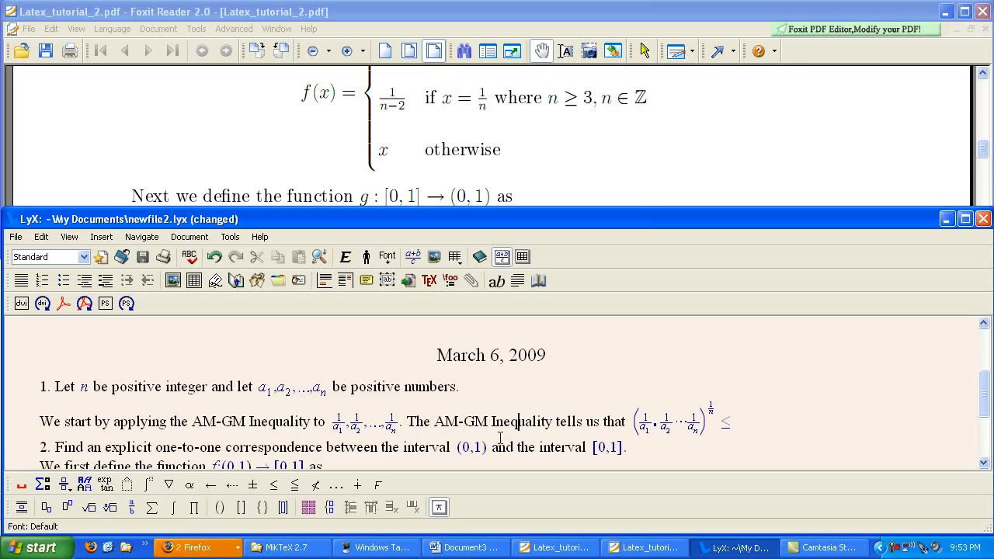
pyautogui.scroll(-3, 497, 435)
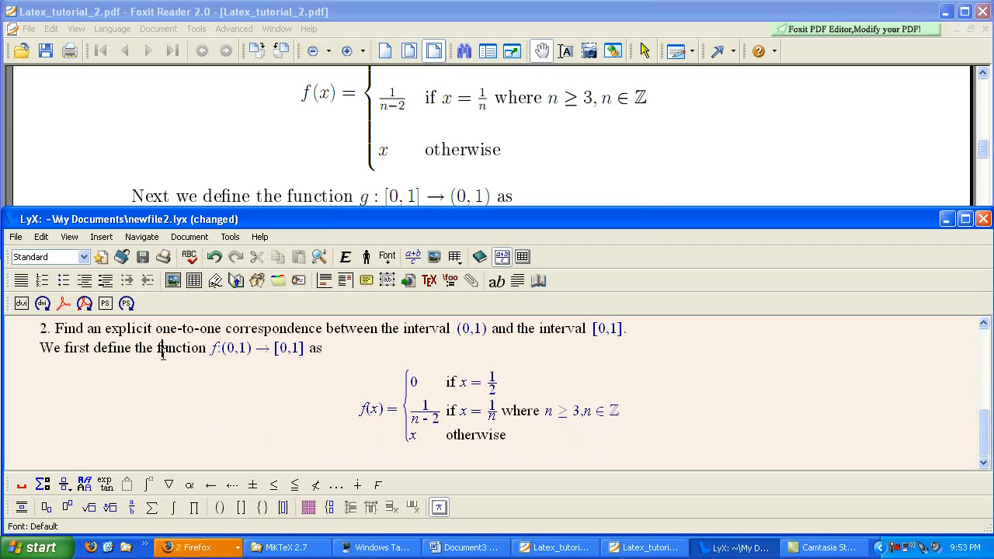
pyautogui.click(480, 383)
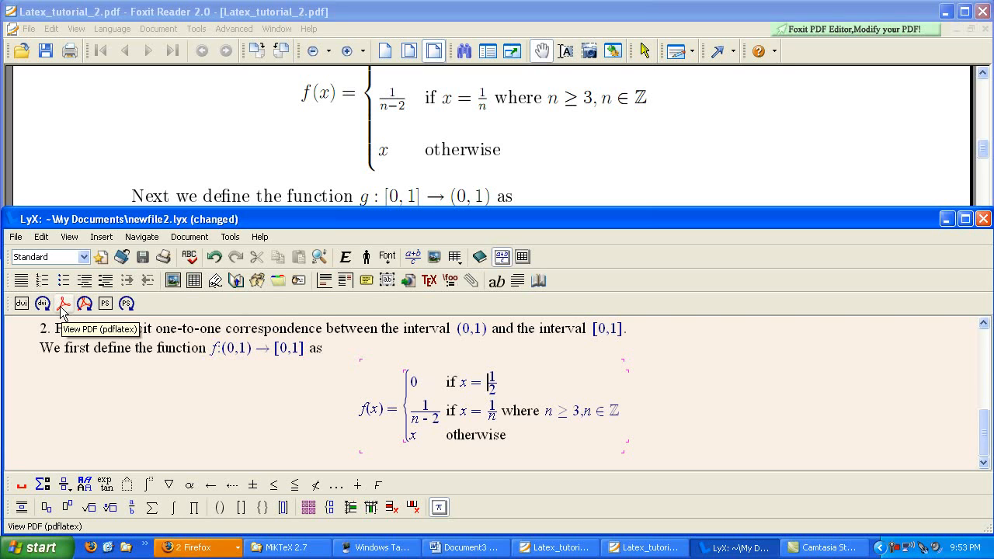
# Generate a PDF preview of the document with pdflatex and hide the bookmark pane in Foxit Reader.
pyautogui.click(72, 240)
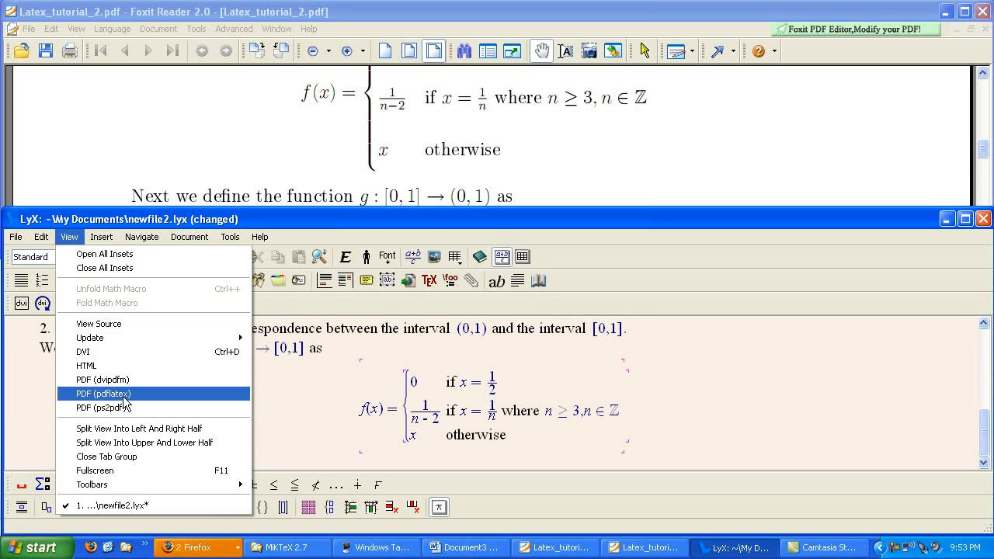
pyautogui.click(264, 235)
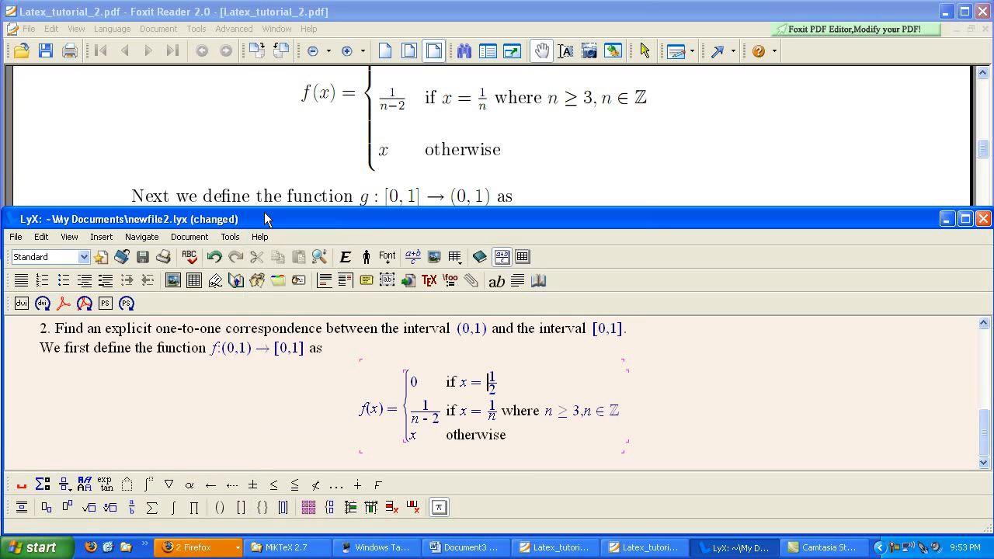
pyautogui.click(62, 308)
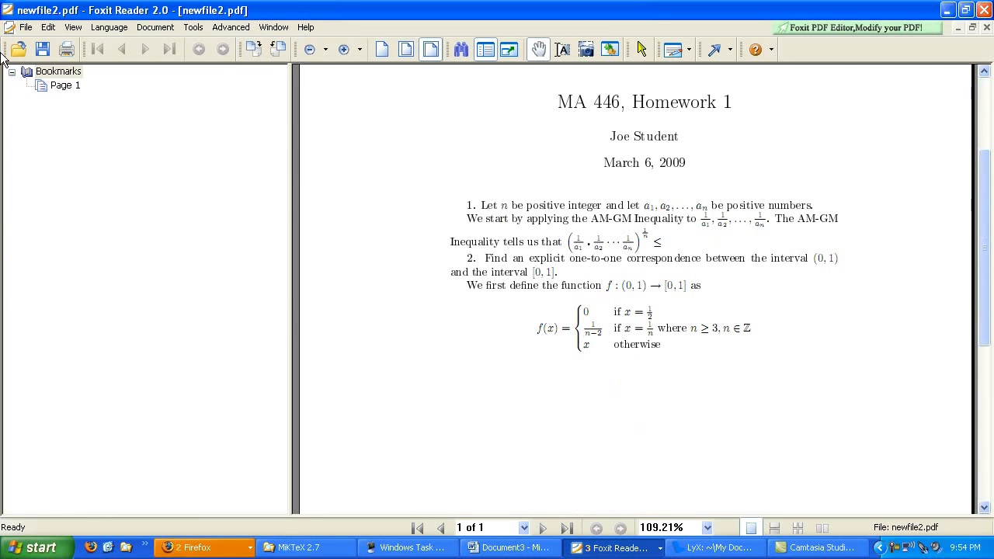
pyautogui.click(73, 28)
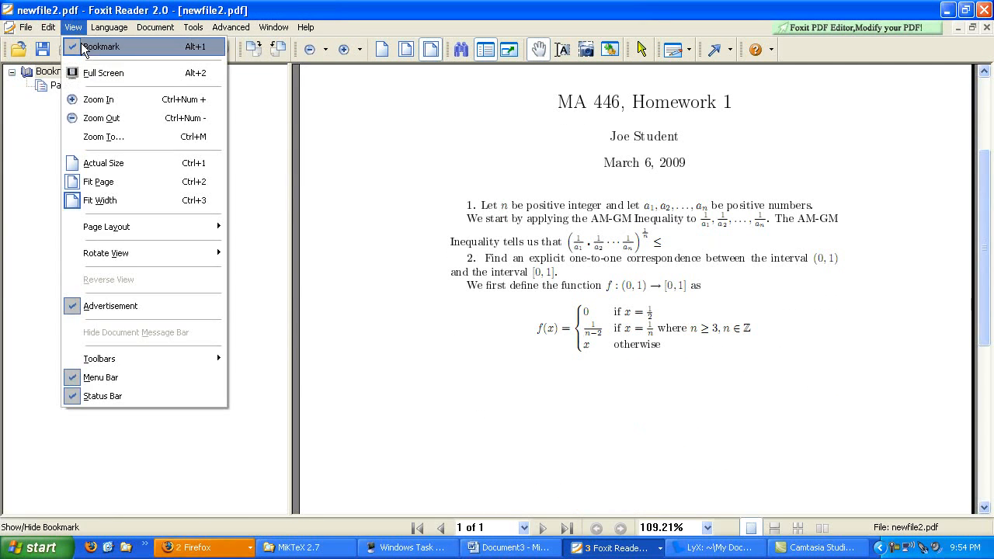
pyautogui.click(83, 47)
# Examine the compiled newfile2.pdf from the title to the f(x) cases, and close it to return to LyX.
pyautogui.scroll(3, 377, 235)
pyautogui.scroll(-8, 378, 243)
pyautogui.scroll(5, 375, 243)
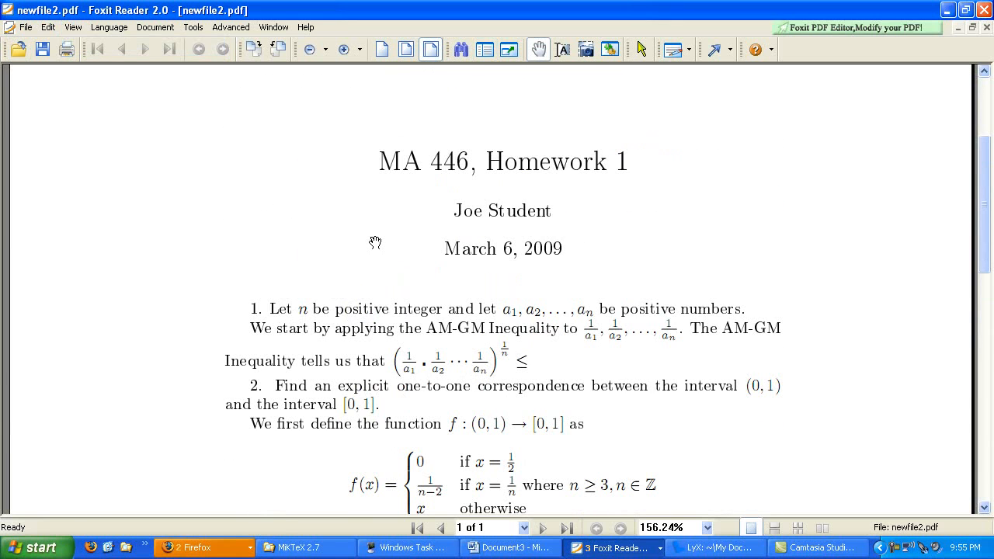
pyautogui.scroll(-3, 375, 243)
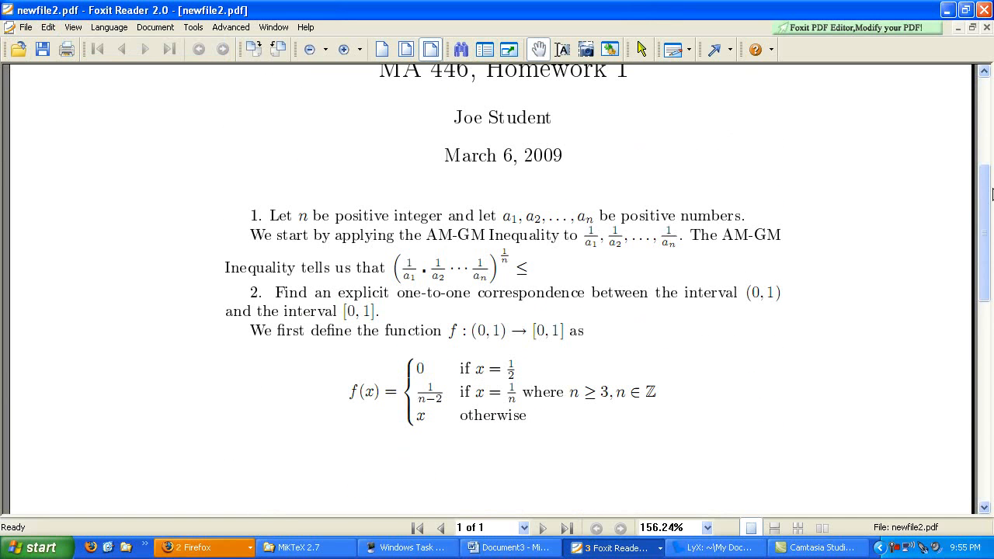
pyautogui.scroll(1, 322, 260)
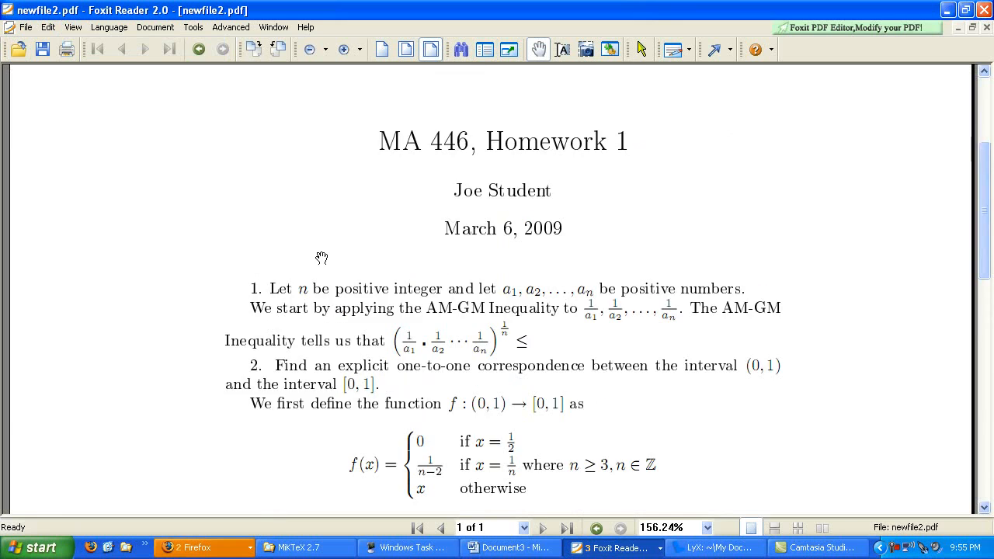
pyautogui.scroll(-4, 374, 256)
pyautogui.scroll(3, 337, 225)
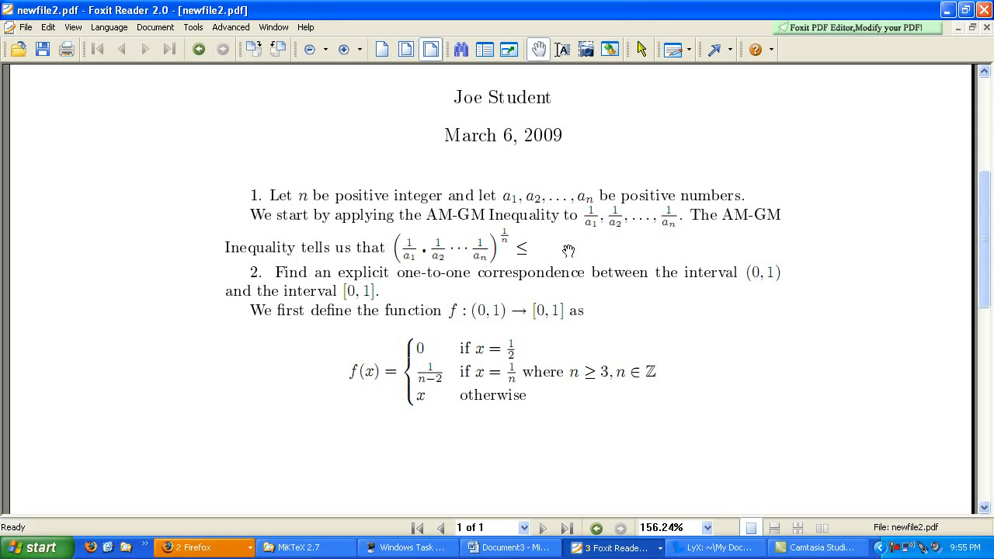
pyautogui.click(985, 10)
pyautogui.scroll(10, 497, 350)
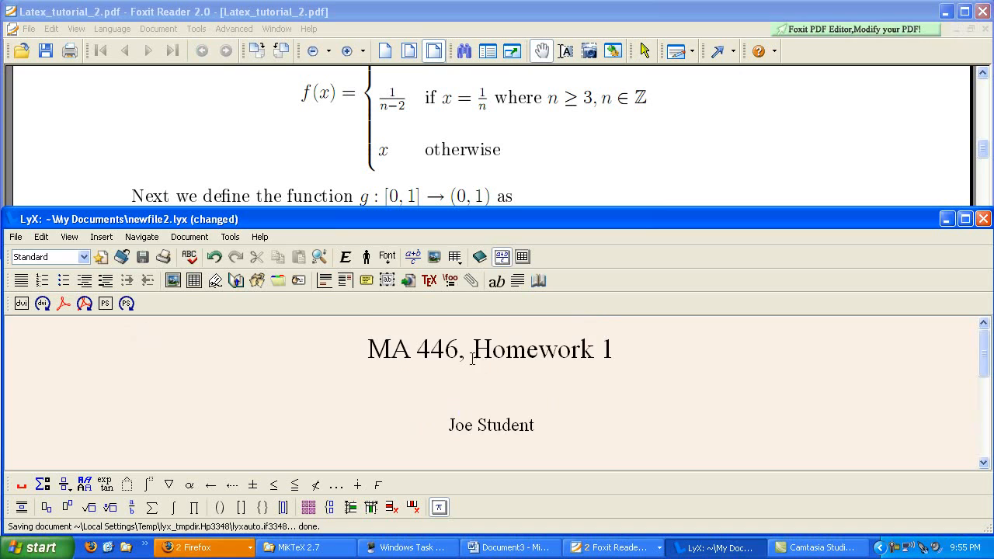
# Change the document class of the homework document to article (AMS) in the document settings and confirm.
pyautogui.scroll(-6, 472, 358)
pyautogui.scroll(3, 446, 382)
pyautogui.scroll(-3, 448, 379)
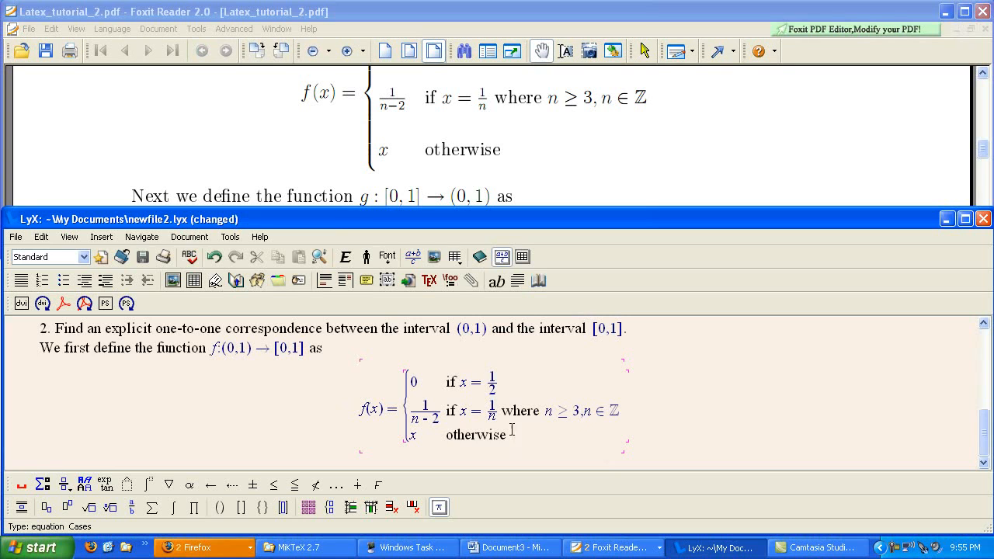
pyautogui.click(190, 236)
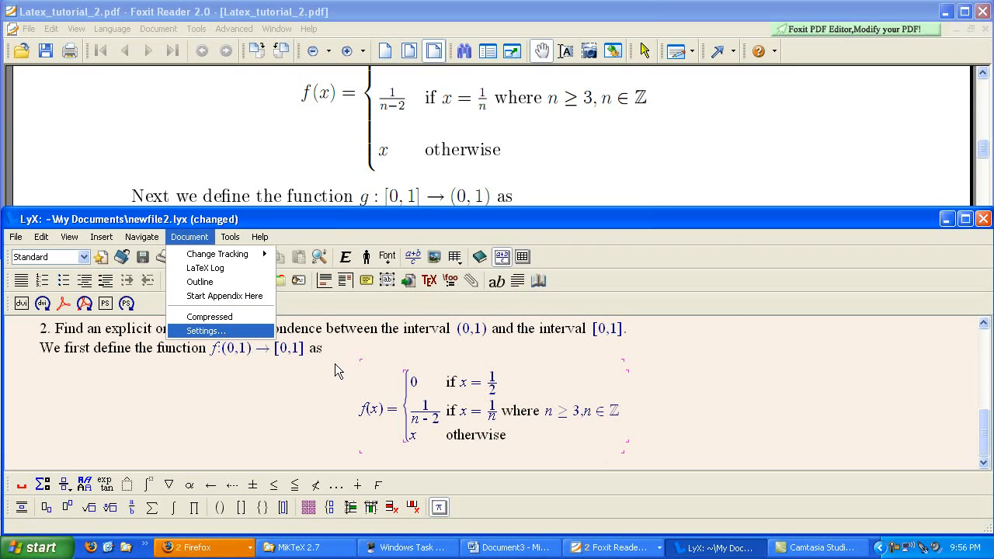
pyautogui.press('Return')
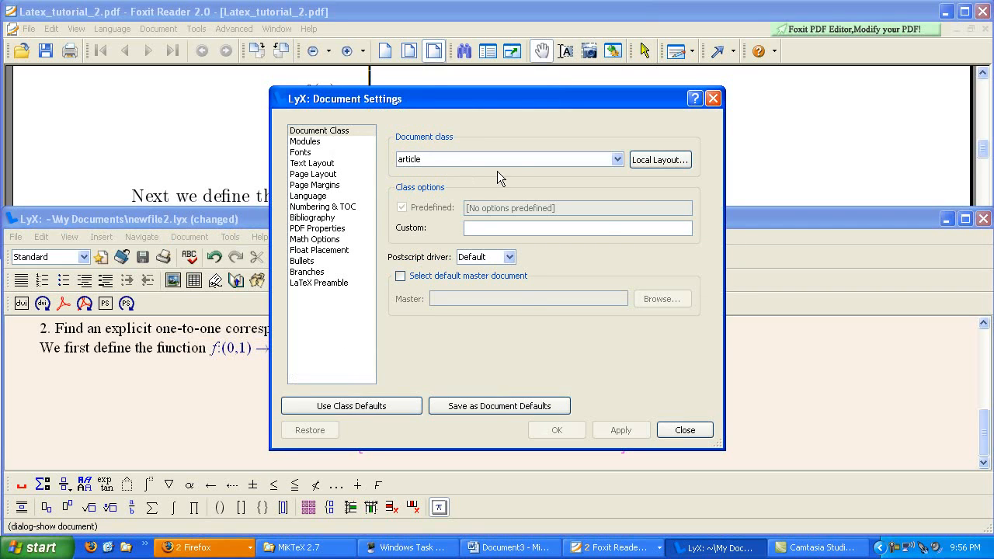
pyautogui.click(514, 159)
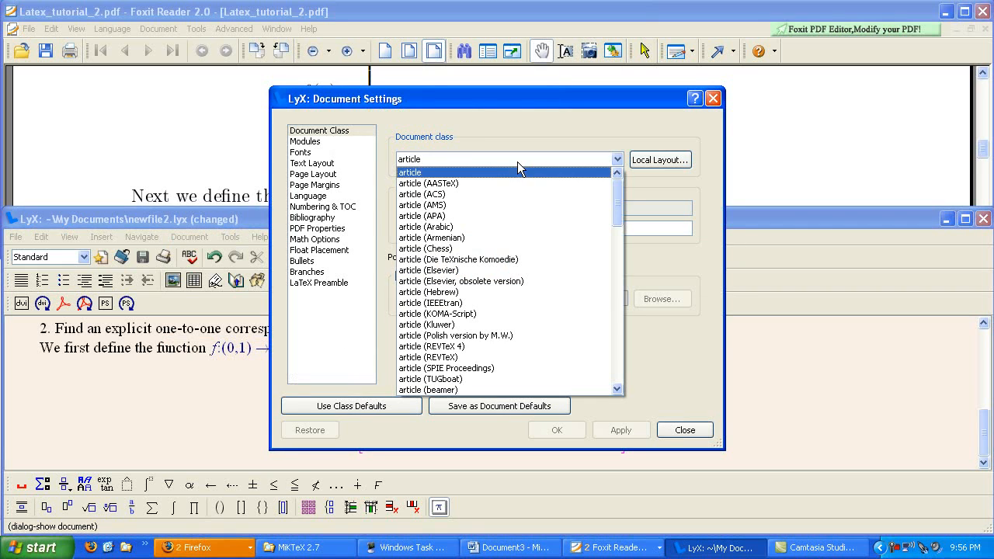
pyautogui.click(470, 204)
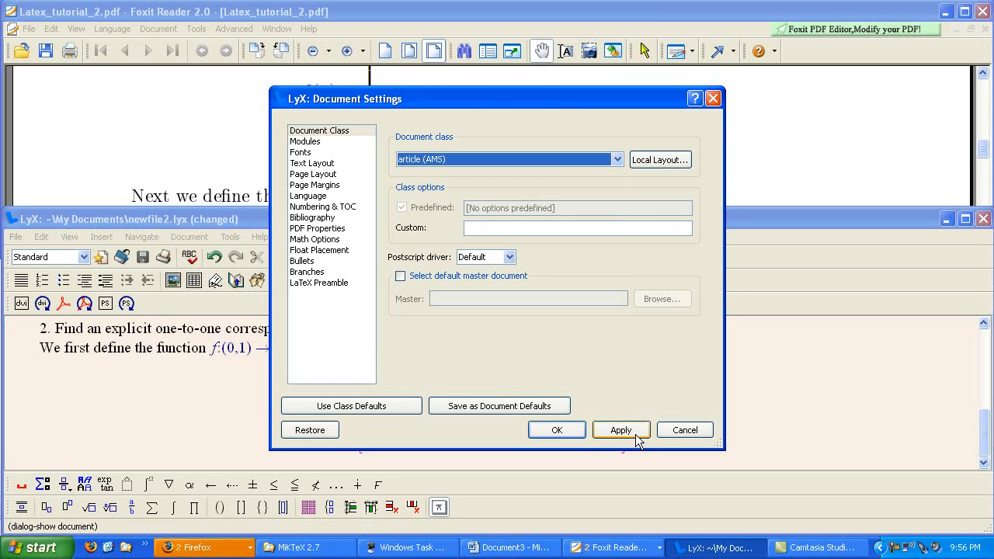
pyautogui.click(572, 433)
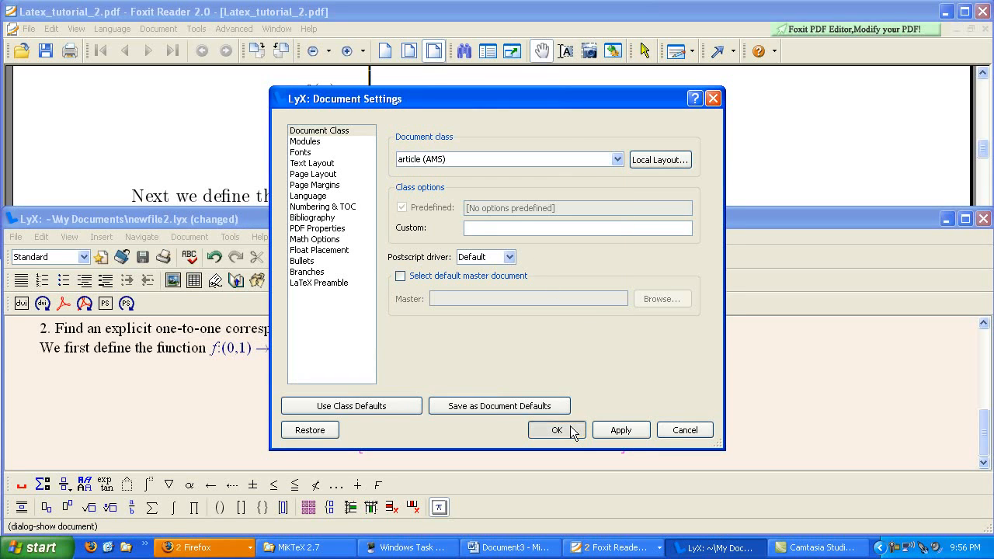
# Examine the available paragraph environments through the theorem styles without choosing one, and maximize the document window.
pyautogui.click(90, 257)
pyautogui.scroll(-6, 86, 357)
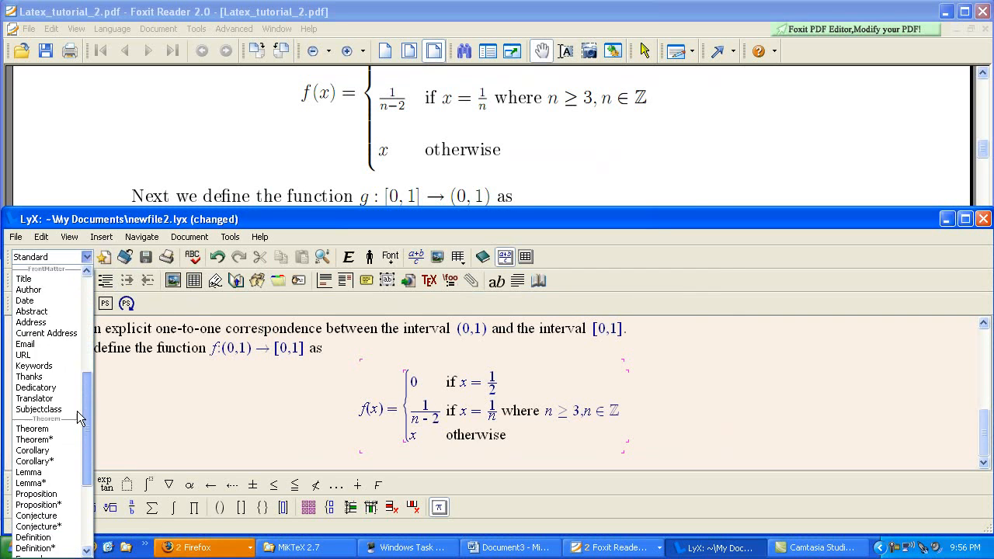
pyautogui.scroll(-5, 57, 454)
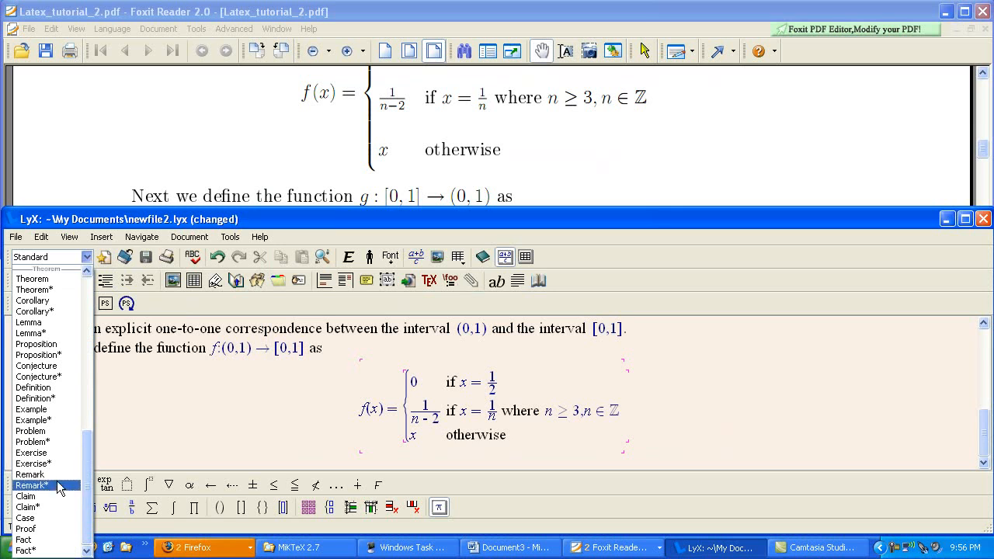
pyautogui.click(302, 386)
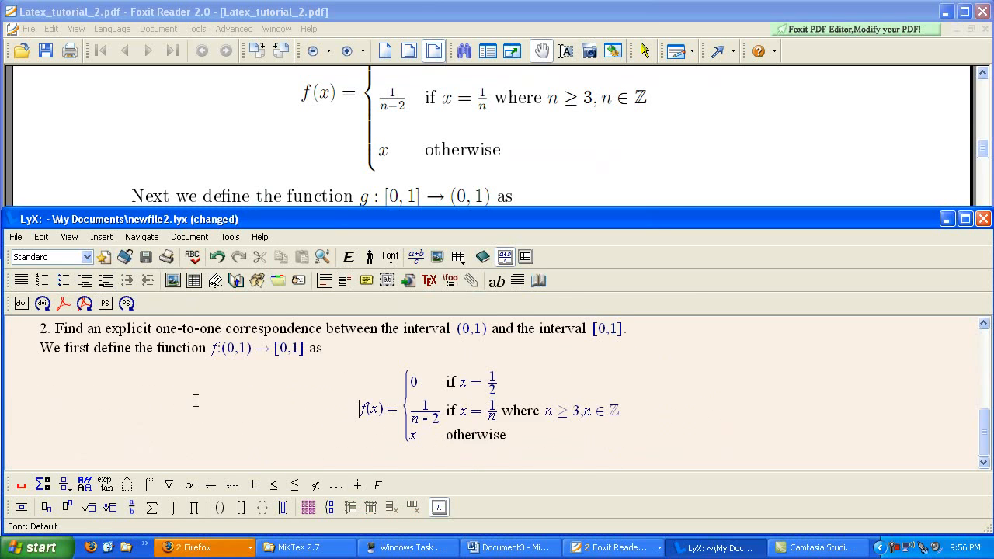
pyautogui.click(964, 219)
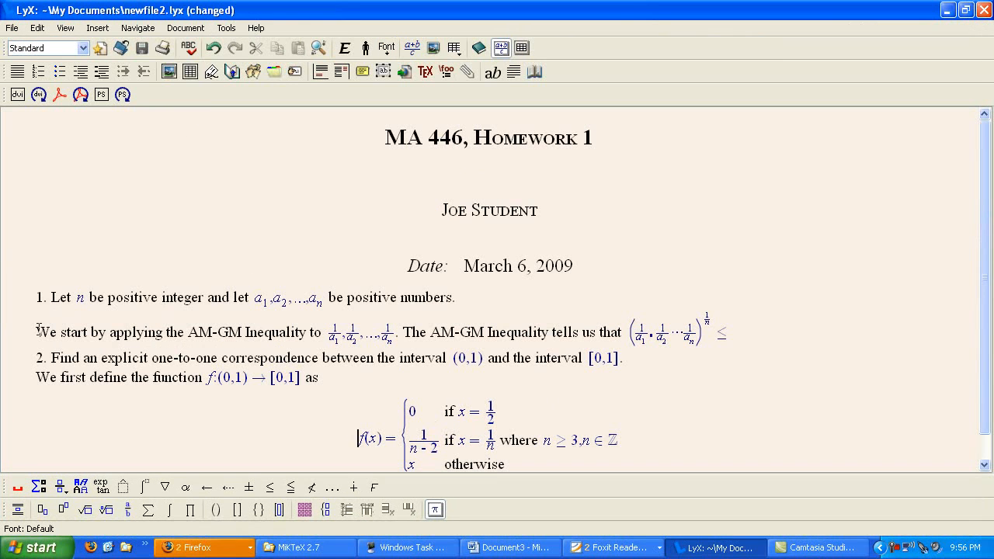